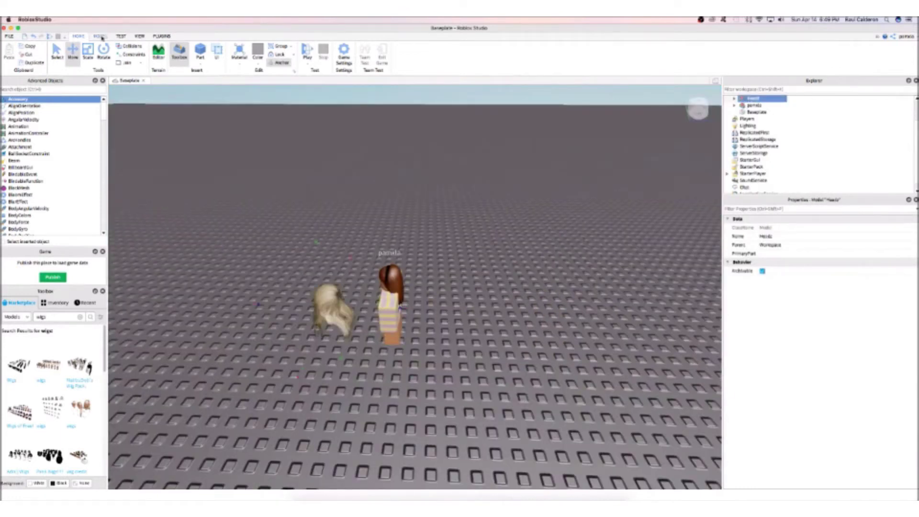
Step: Fit the long blonde wig onto the avatar's head, then switch Toolbox to your Inventory
{"action": "left_click", "coordinate": [100, 37]}
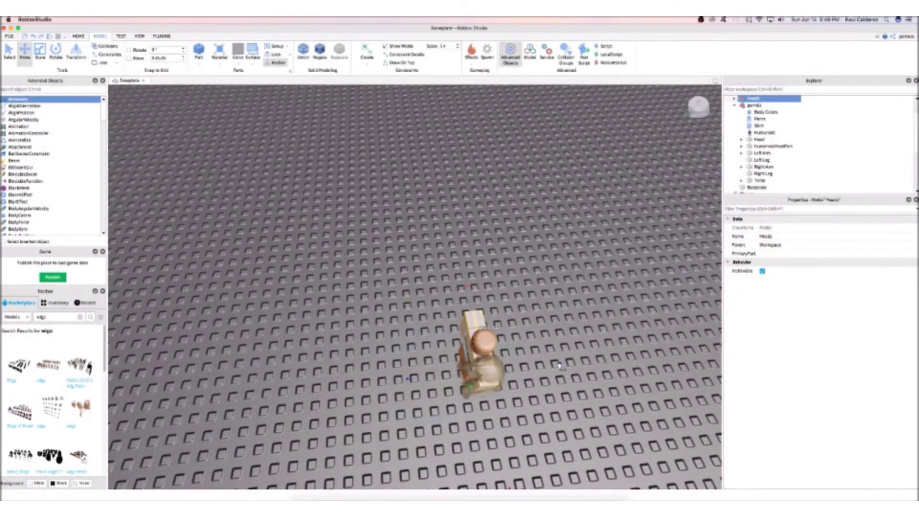
{"action": "key", "text": "f"}
{"action": "scroll", "coordinate": [406, 376], "scroll_direction": "down", "scroll_amount": 5}
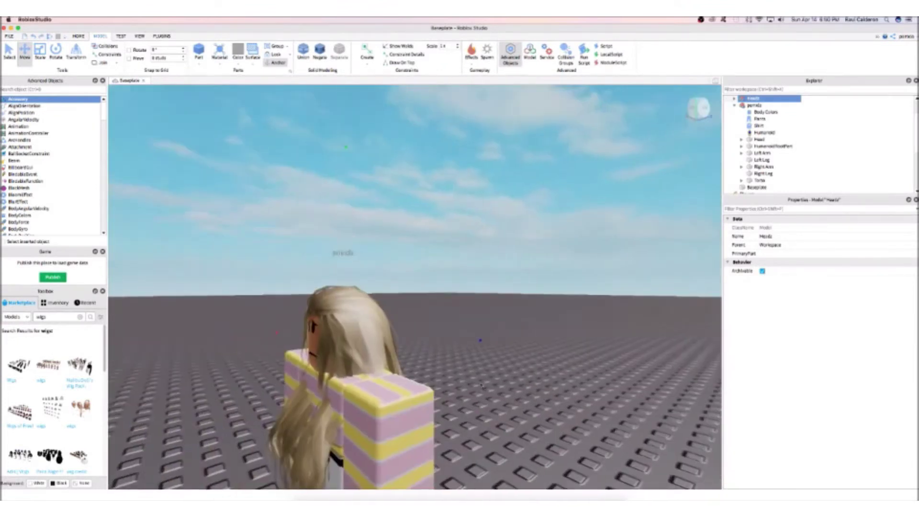
{"action": "left_click", "coordinate": [55, 303]}
Step: Apply a brown-eyed, pink-lipped makeup face decal from Marketplace images to the avatar's head
{"action": "left_click", "coordinate": [21, 316]}
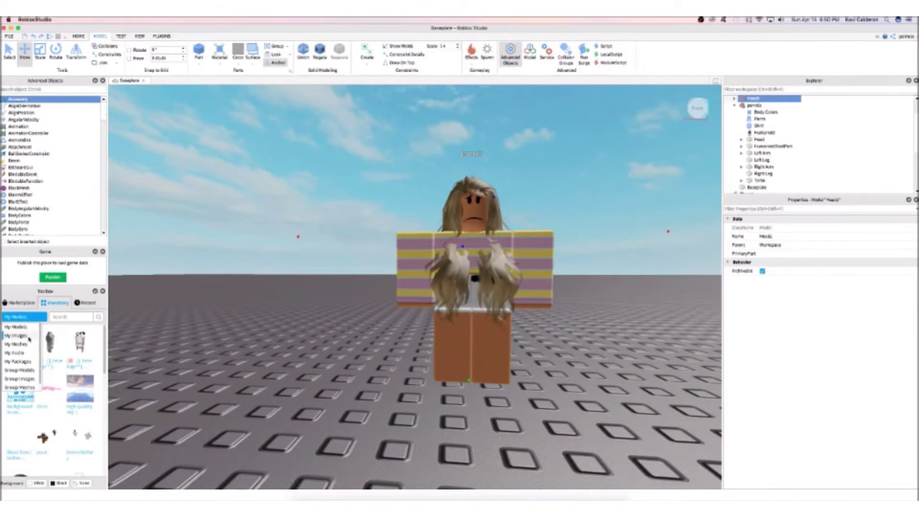
{"action": "left_click", "coordinate": [17, 335]}
{"action": "left_click", "coordinate": [21, 303]}
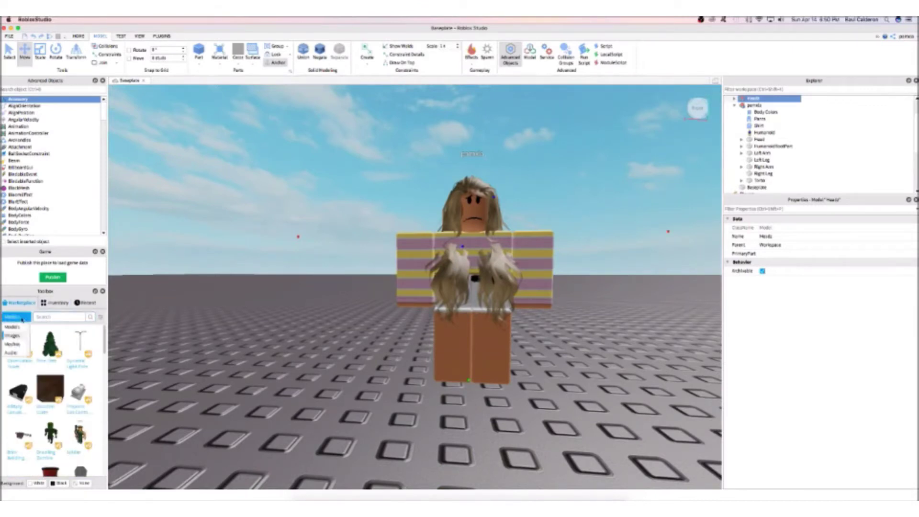
{"action": "type", "text": "Magala"}
{"action": "left_click", "coordinate": [741, 139]}
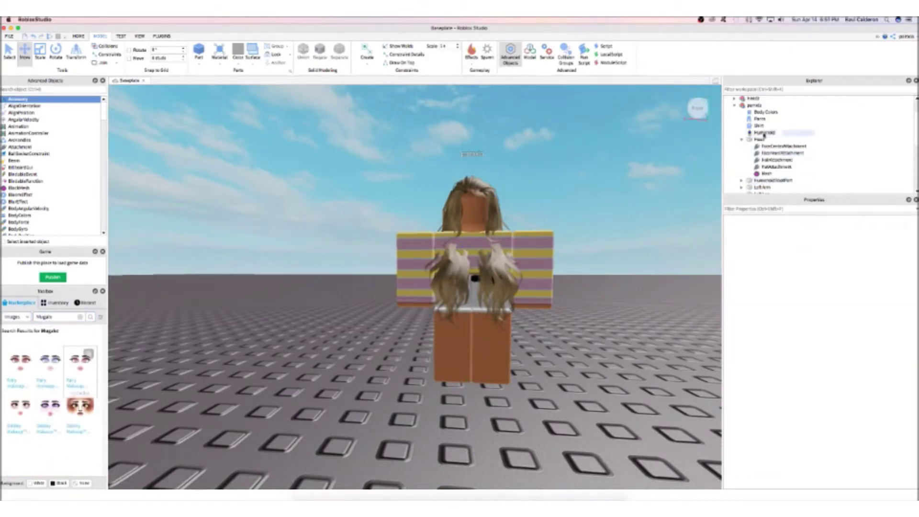
{"action": "scroll", "coordinate": [478, 226], "scroll_direction": "up", "scroll_amount": 5}
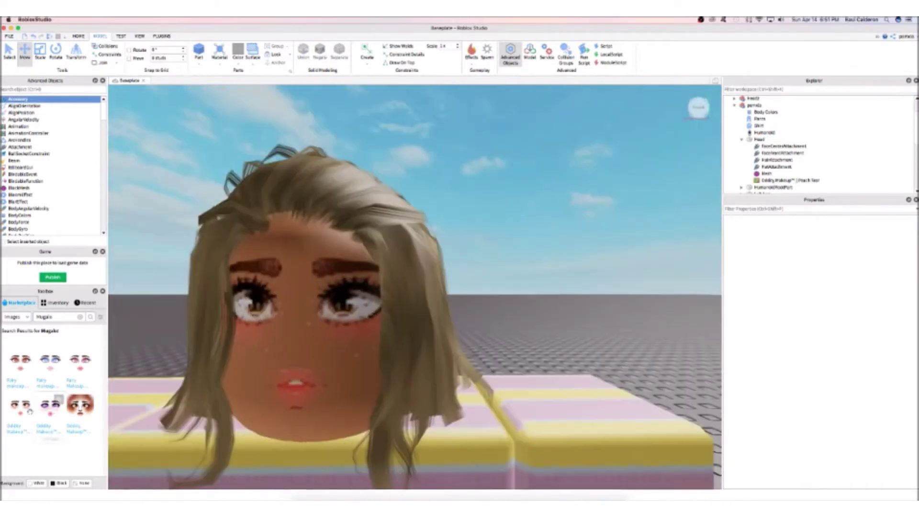
{"action": "scroll", "coordinate": [505, 326], "scroll_direction": "down", "scroll_amount": 5}
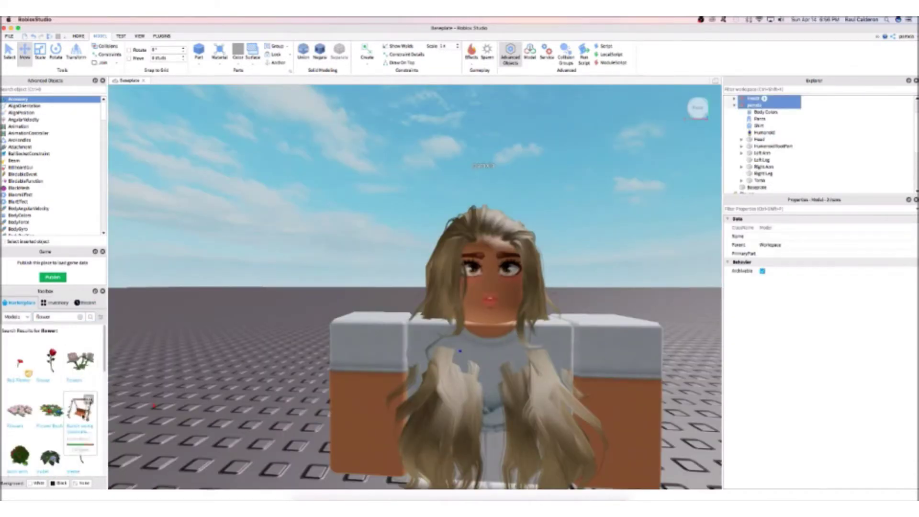
Step: Insert the flower tree beside the avatar and export the selected flowers as Flowers.obj
{"action": "left_click", "coordinate": [80, 401]}
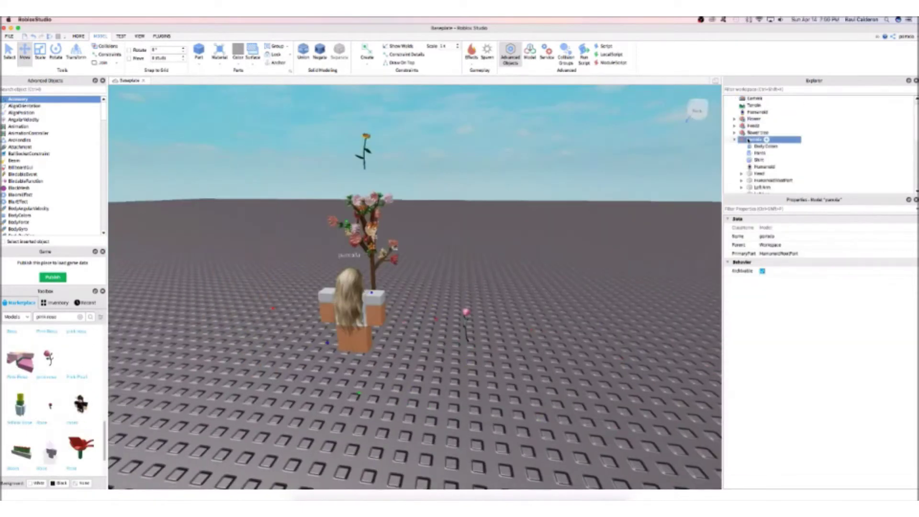
{"action": "right_click", "coordinate": [755, 153]}
{"action": "left_click", "coordinate": [775, 353]}
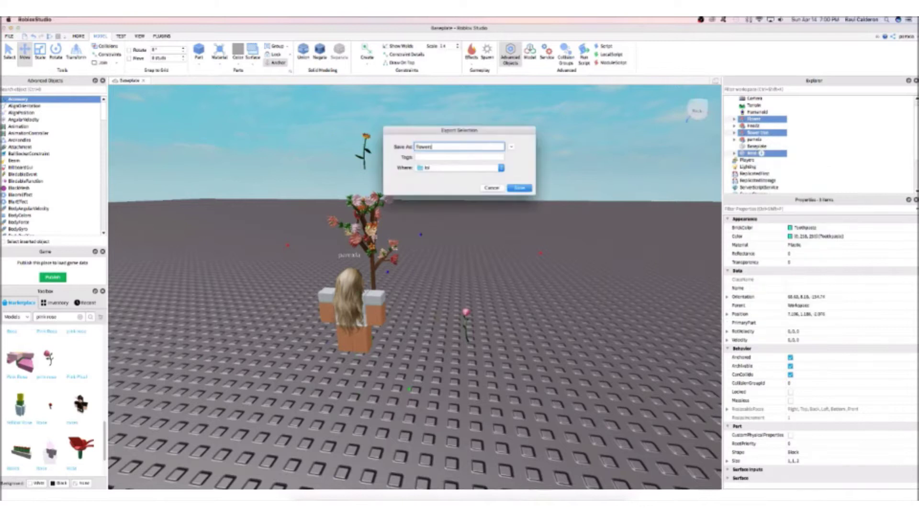
{"action": "left_click", "coordinate": [482, 179]}
Step: Bring Blender to the front and show Finder's recent files over it
{"action": "left_click", "coordinate": [522, 497]}
{"action": "left_click", "coordinate": [464, 302]}
{"action": "left_click", "coordinate": [21, 37]}
{"action": "key", "text": "super+Tab"}
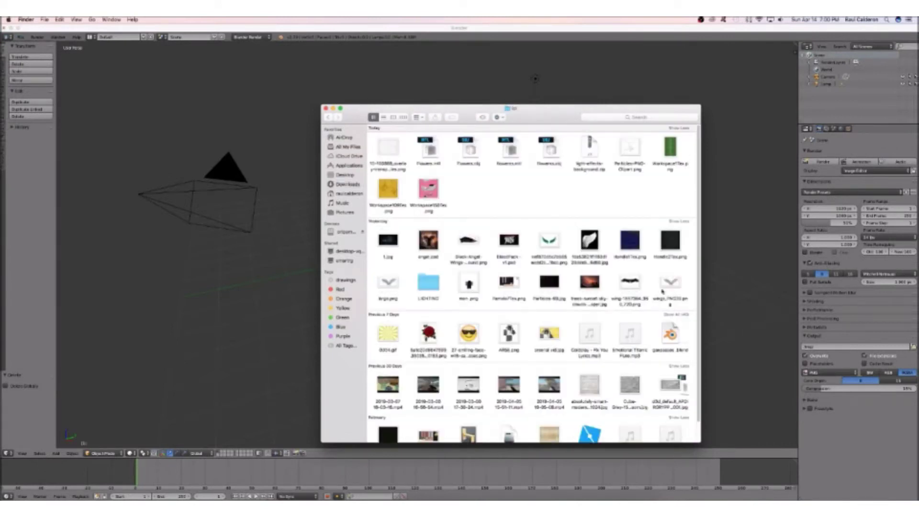
Step: Duplicate PaintRigV3.blend in Finder and open PaintRigV3 copy.blend in Blender
{"action": "scroll", "coordinate": [623, 352], "scroll_direction": "down", "scroll_amount": 3}
{"action": "right_click", "coordinate": [623, 353]}
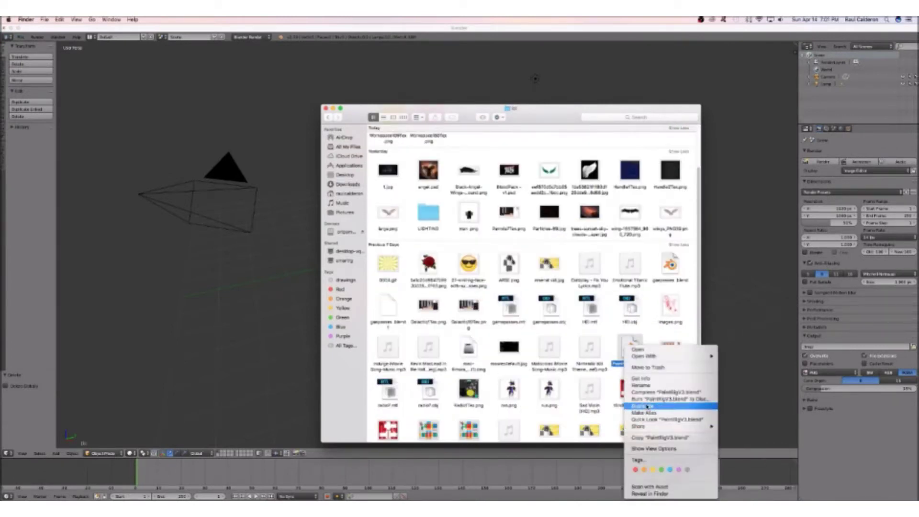
{"action": "left_click", "coordinate": [647, 406]}
{"action": "left_click", "coordinate": [21, 37]}
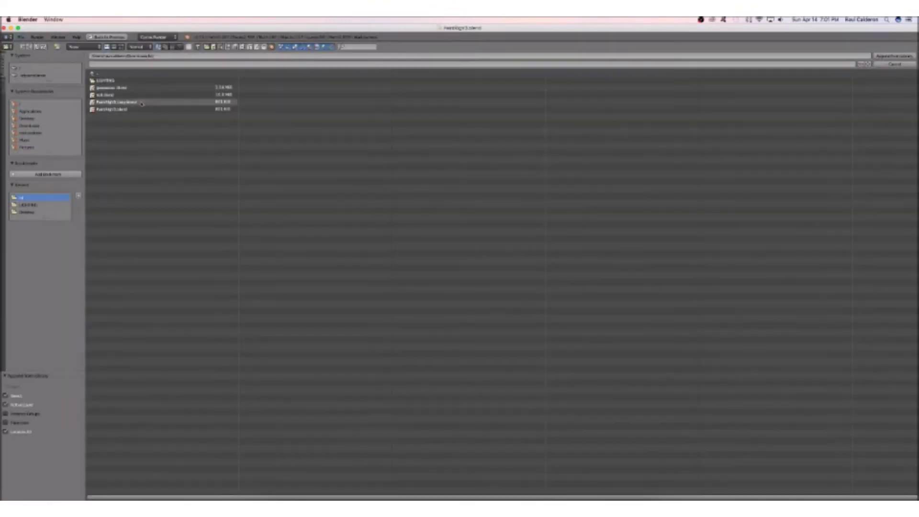
{"action": "double_click", "coordinate": [142, 103]}
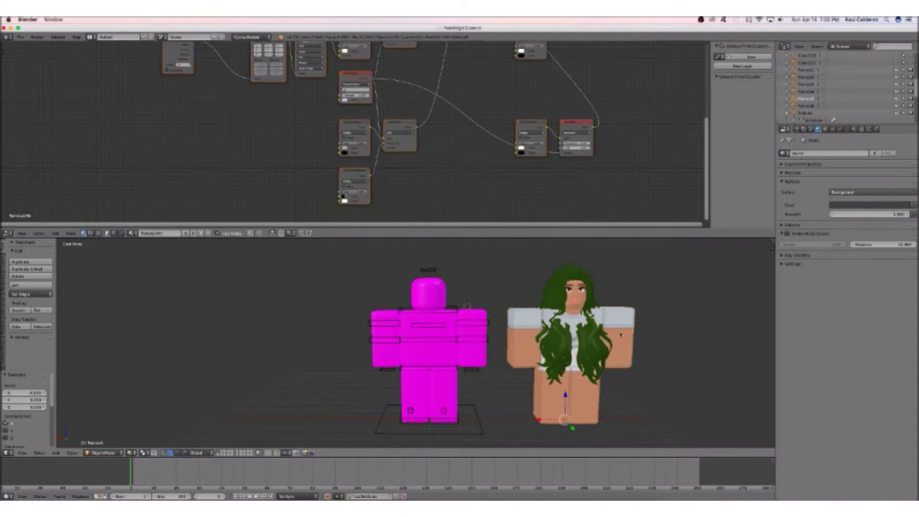
Step: Delete the old body and move the avatar's head and hair onto the pink rig
{"action": "left_click", "coordinate": [18, 276]}
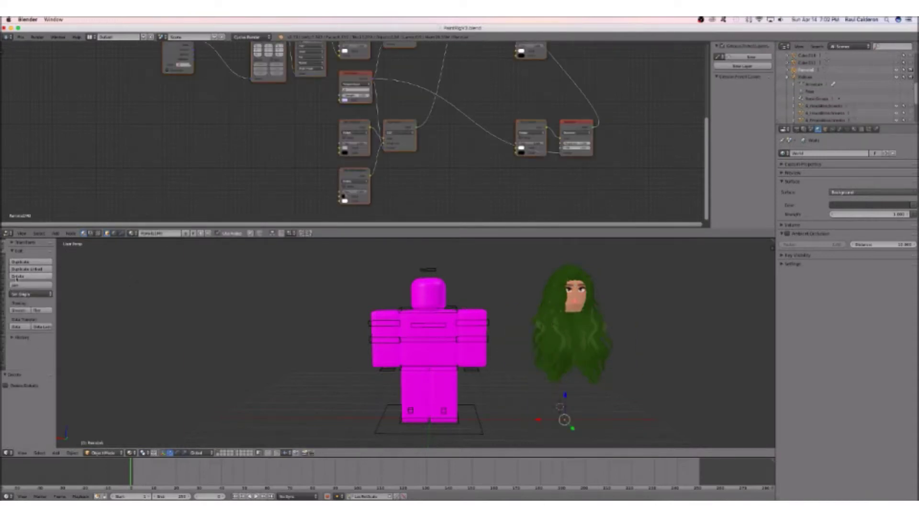
{"action": "key", "text": "Return"}
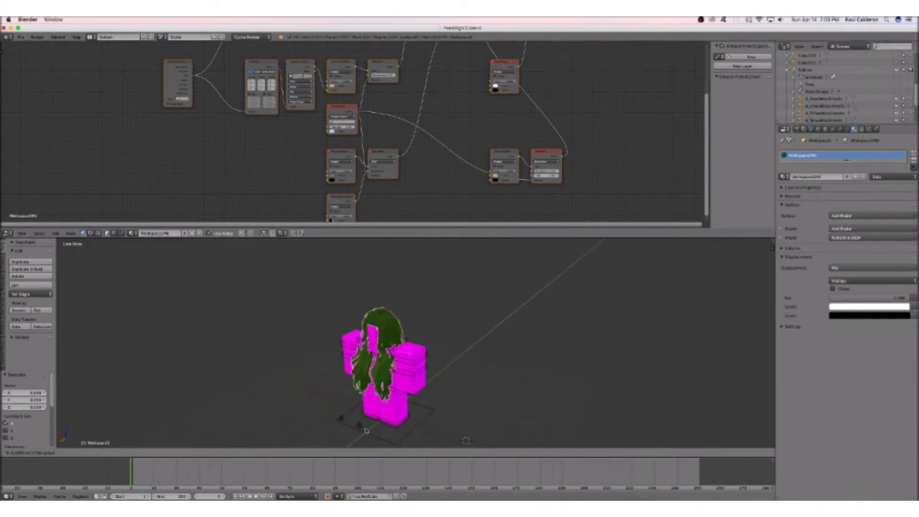
{"action": "right_click", "coordinate": [437, 307]}
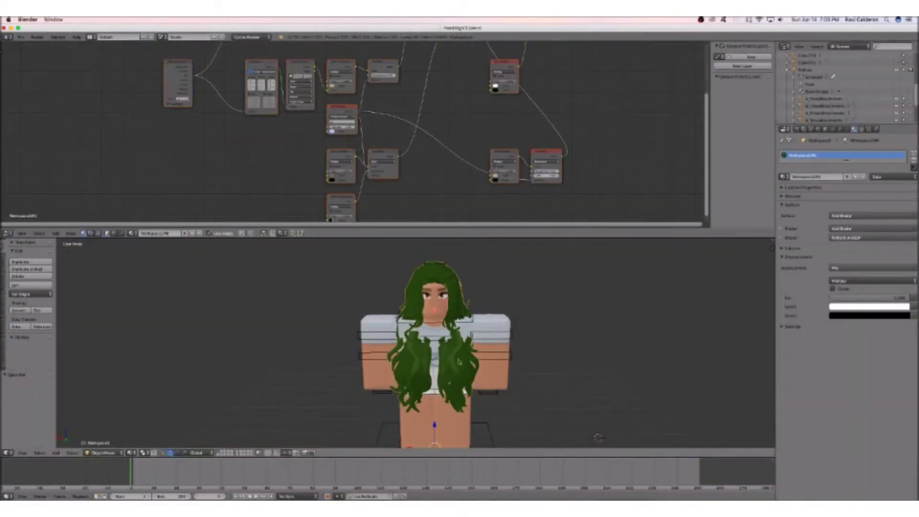
Step: Create a new material for the hair and set its colour to dark brown
{"action": "left_click", "coordinate": [814, 177]}
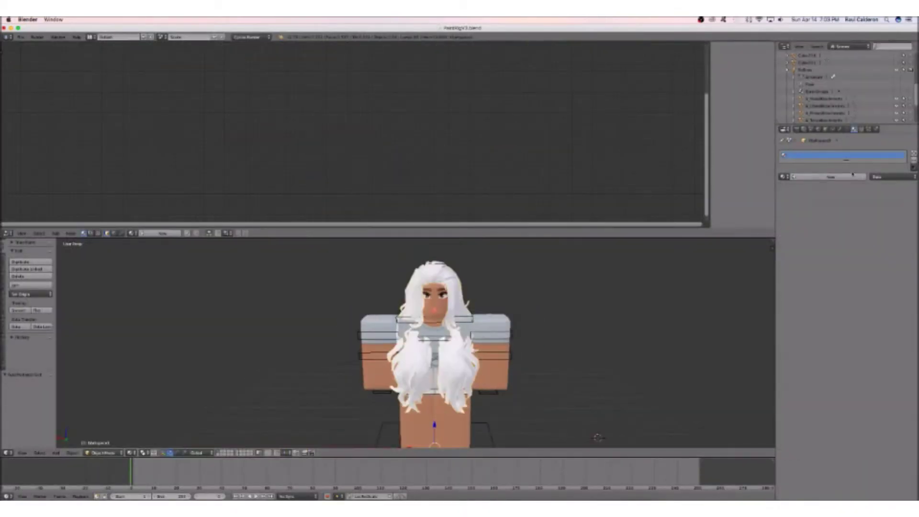
{"action": "left_click", "coordinate": [783, 176]}
{"action": "left_click", "coordinate": [797, 201]}
{"action": "left_click", "coordinate": [854, 177]}
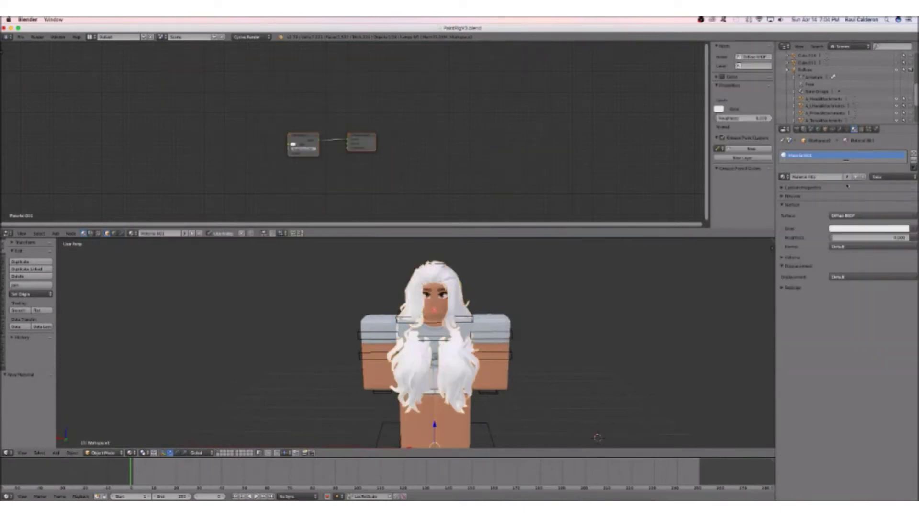
{"action": "left_click", "coordinate": [868, 229]}
{"action": "left_click_drag", "start_coordinate": [861, 158], "coordinate": [857, 168]}
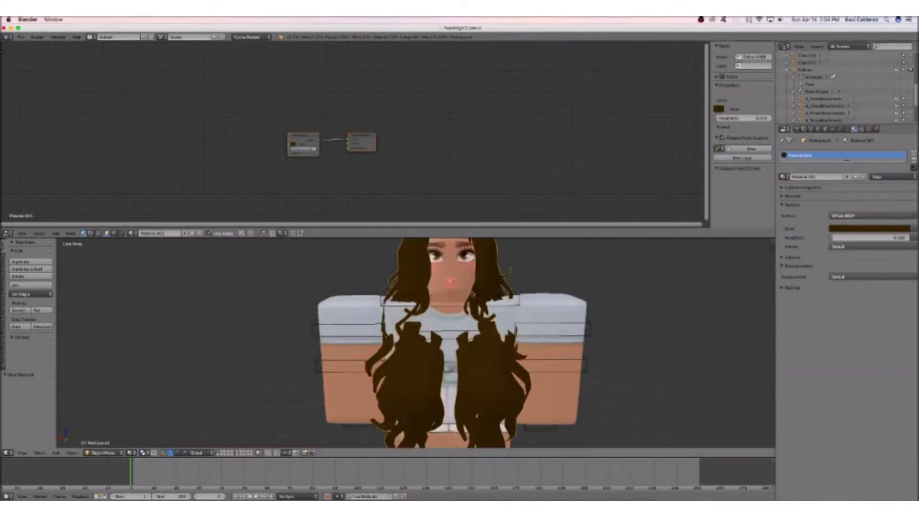
Step: Select the armature and switch it into Pose Mode
{"action": "right_click", "coordinate": [445, 272]}
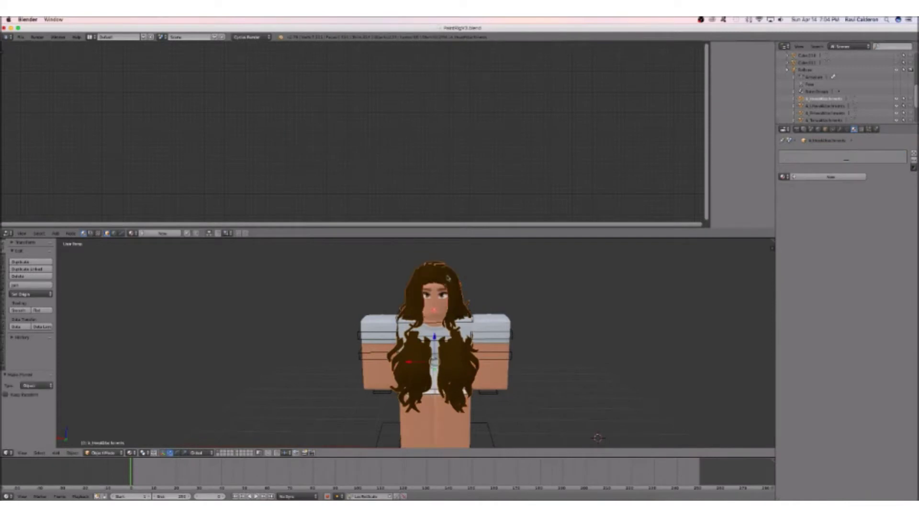
{"action": "right_click", "coordinate": [448, 278]}
{"action": "key", "text": "ctrl+Tab"}
Step: Switch to a side view of the character, then add and delete a test plane
{"action": "left_click", "coordinate": [22, 452]}
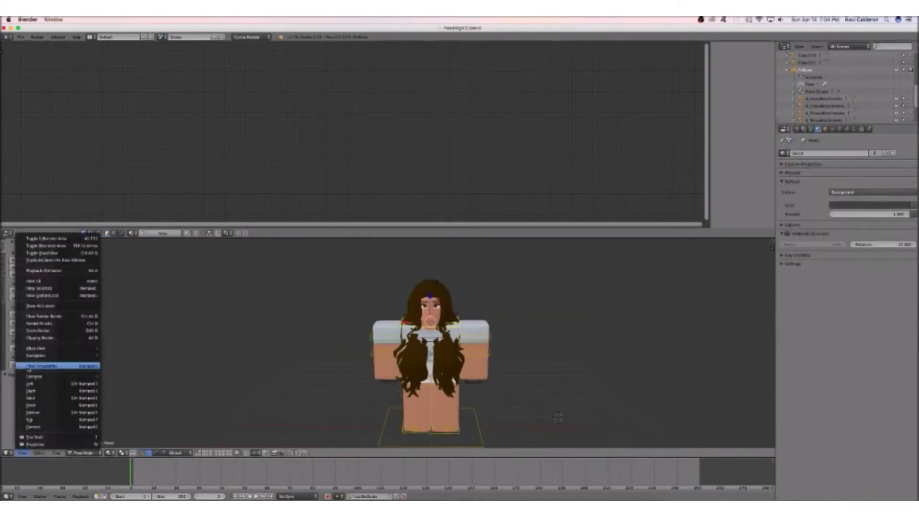
{"action": "left_click", "coordinate": [30, 390]}
{"action": "left_click", "coordinate": [529, 389]}
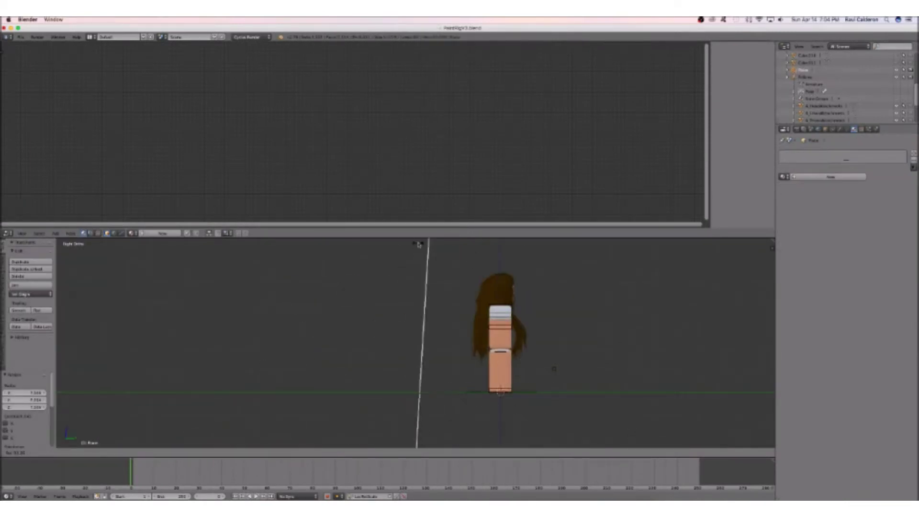
{"action": "key", "text": "Delete"}
Step: Add a cube around the avatar and delete its front face to form an open box backdrop
{"action": "key", "text": "shift+a"}
{"action": "left_click", "coordinate": [287, 387]}
{"action": "key", "text": "s"}
{"action": "key", "text": "Escape"}
{"action": "key", "text": "Tab"}
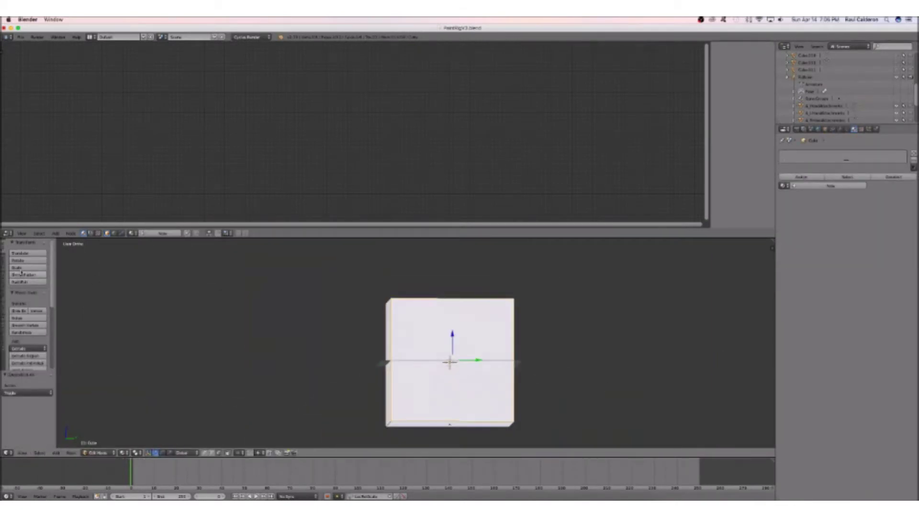
{"action": "scroll", "coordinate": [21, 271], "scroll_direction": "down", "scroll_amount": 2}
{"action": "scroll", "coordinate": [54, 362], "scroll_direction": "down", "scroll_amount": 3}
{"action": "left_click", "coordinate": [35, 334]}
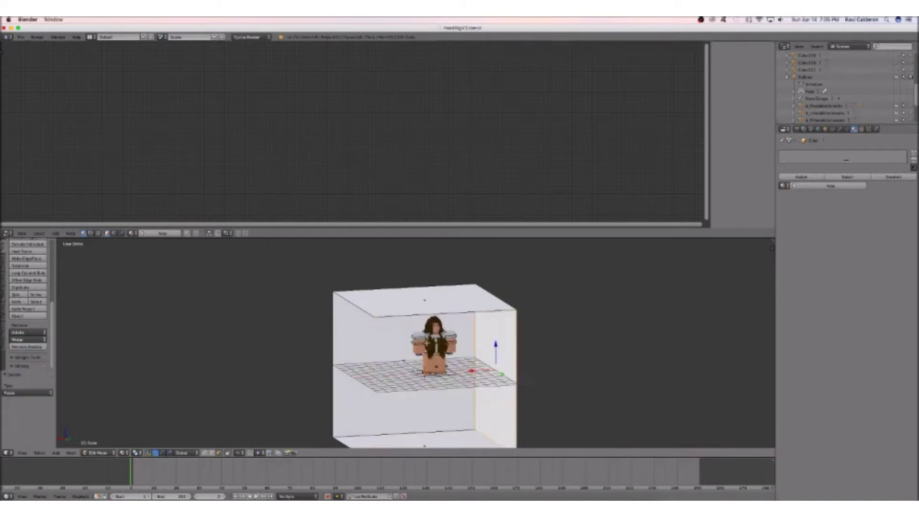
{"action": "key", "text": "Tab"}
Step: View the backdrop from the back and bring up the Add menu
{"action": "key", "text": "ctrl+KP_1"}
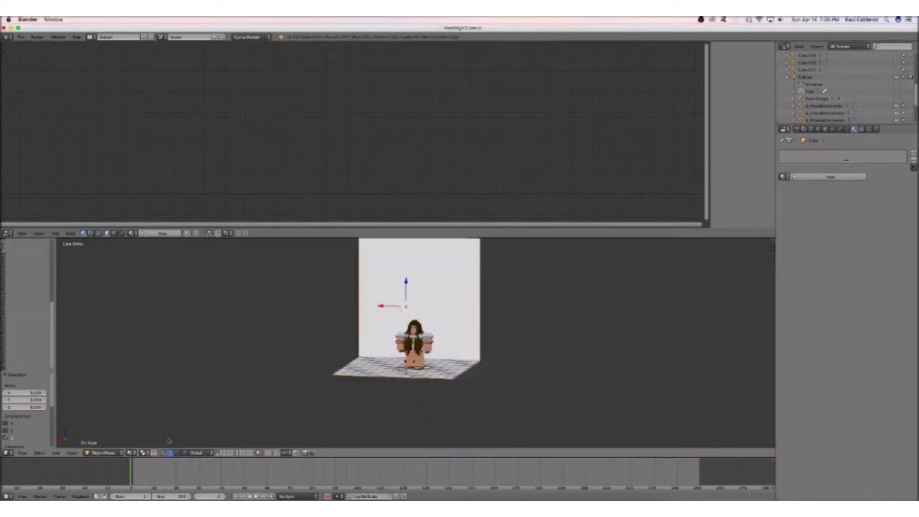
{"action": "scroll", "coordinate": [429, 388], "scroll_direction": "up", "scroll_amount": 3}
{"action": "key", "text": "shift+a"}
Step: Add a camera, look through it, and show the render settings
{"action": "left_click", "coordinate": [416, 460]}
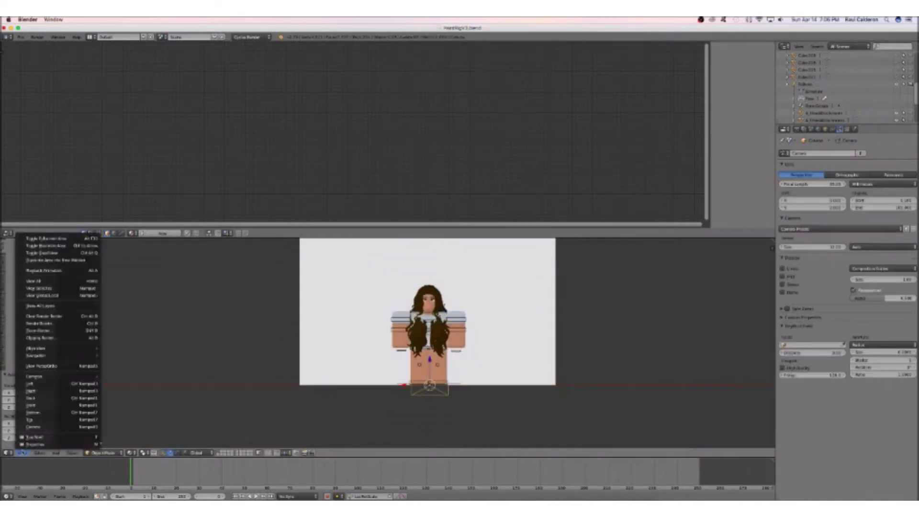
{"action": "key", "text": "KP_3"}
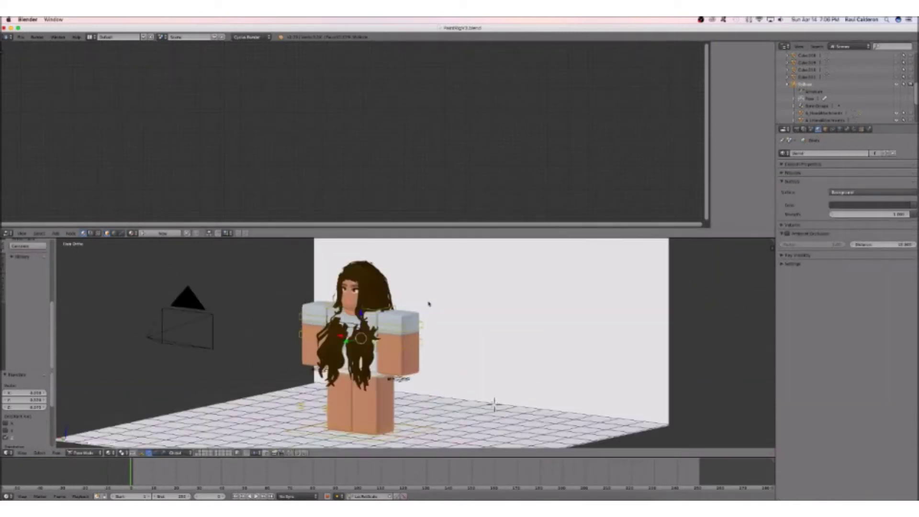
{"action": "key", "text": "KP_0"}
{"action": "left_click", "coordinate": [798, 132]}
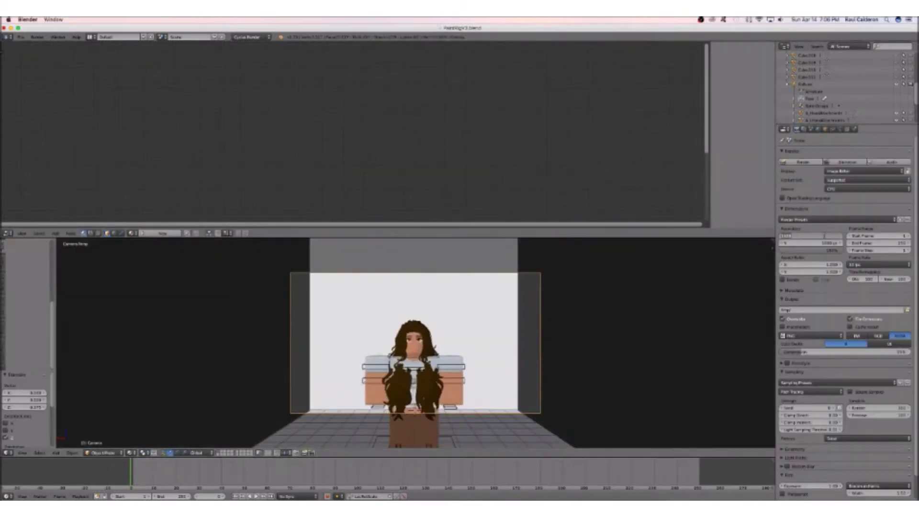
Step: Reposition the camera using the top and side views
{"action": "scroll", "coordinate": [511, 334], "scroll_direction": "up", "scroll_amount": 3}
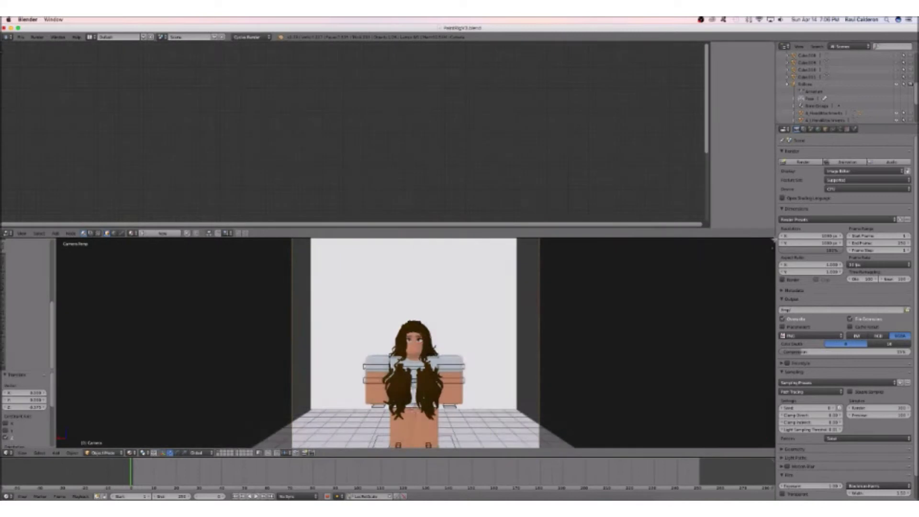
{"action": "key", "text": "KP_0"}
{"action": "key", "text": "KP_7"}
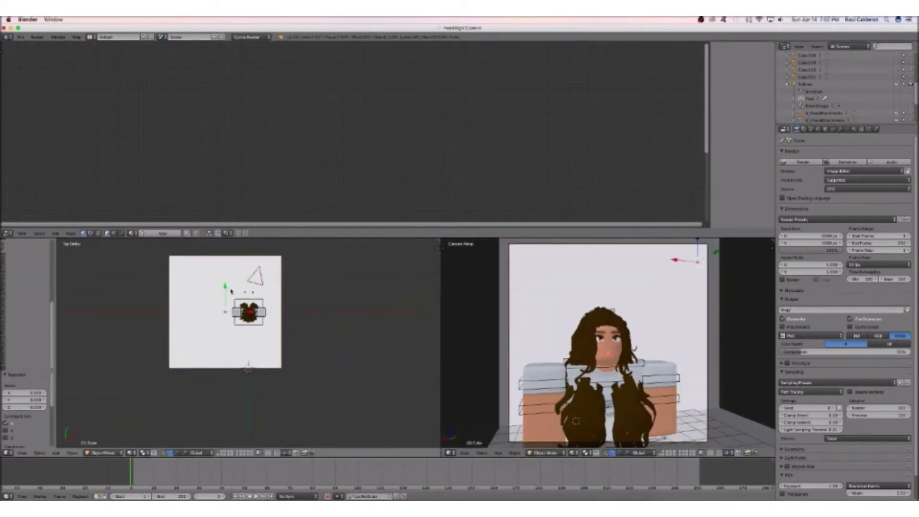
{"action": "left_click", "coordinate": [289, 339]}
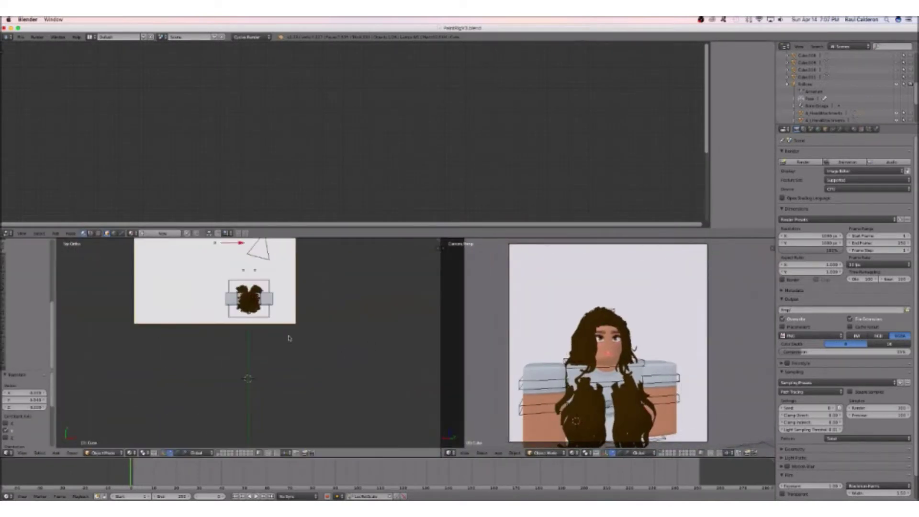
{"action": "key", "text": "KP_3"}
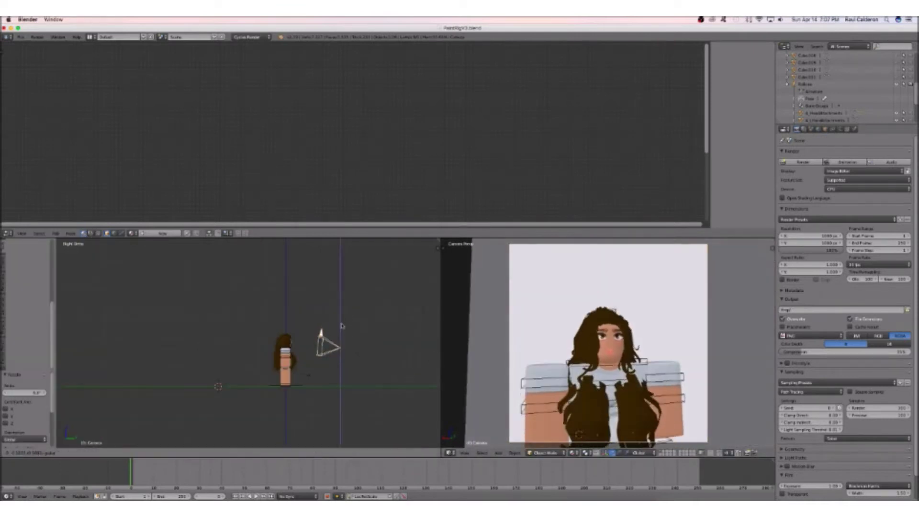
{"action": "key", "text": "g"}
{"action": "left_click", "coordinate": [352, 347]}
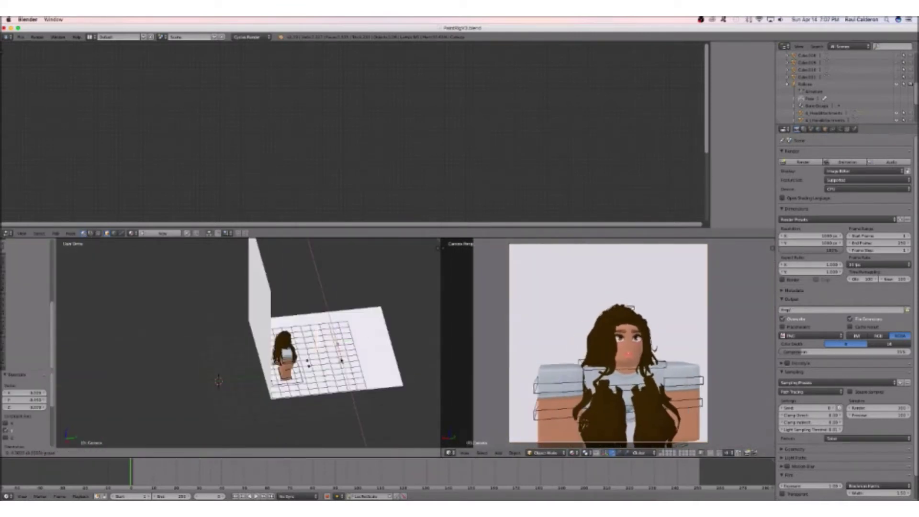
Step: Bring the camera and the wall, floor and character set closer together
{"action": "scroll", "coordinate": [377, 344], "scroll_direction": "up", "scroll_amount": 5}
{"action": "key", "text": "ctrl+z"}
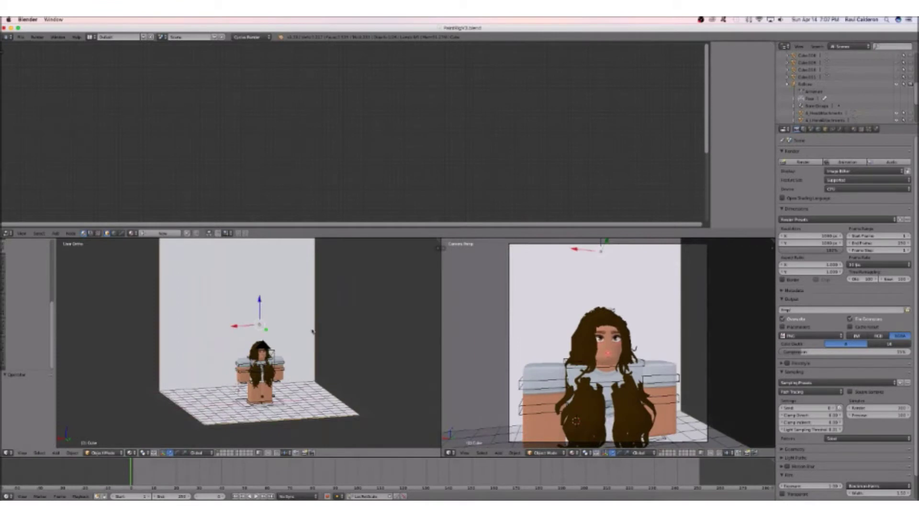
{"action": "key", "text": "KP_3"}
{"action": "key", "text": "g"}
{"action": "left_click", "coordinate": [297, 318]}
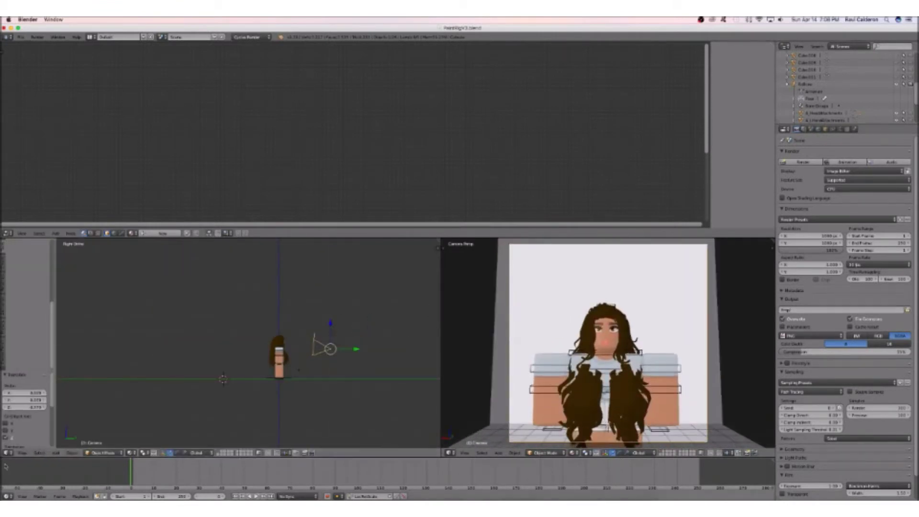
{"action": "key", "text": "KP_7"}
{"action": "key", "text": "g"}
{"action": "left_click", "coordinate": [281, 287]}
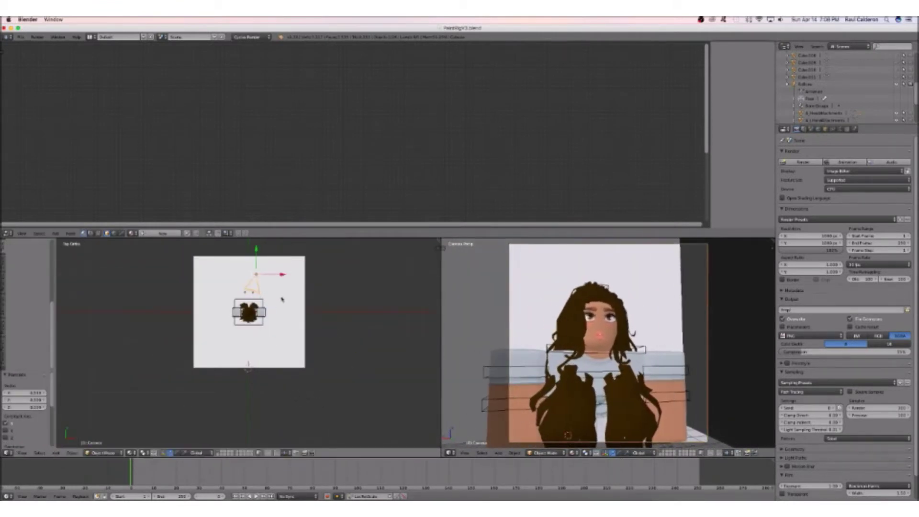
{"action": "key", "text": "g"}
{"action": "left_click", "coordinate": [471, 377]}
Step: Import the flowers OBJ model into the scene and adjust its transform options
{"action": "left_click", "coordinate": [20, 37]}
{"action": "left_click", "coordinate": [62, 201]}
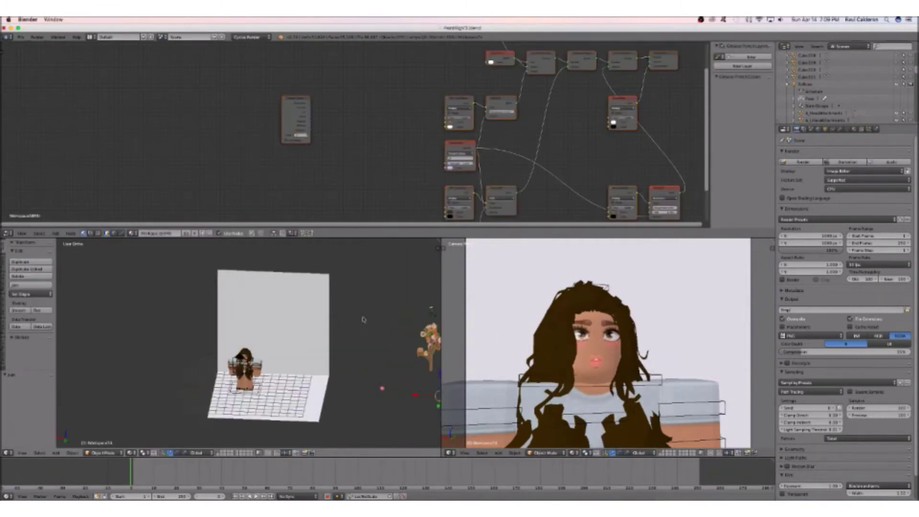
{"action": "left_click", "coordinate": [71, 453]}
{"action": "scroll", "coordinate": [306, 342], "scroll_direction": "up", "scroll_amount": 5}
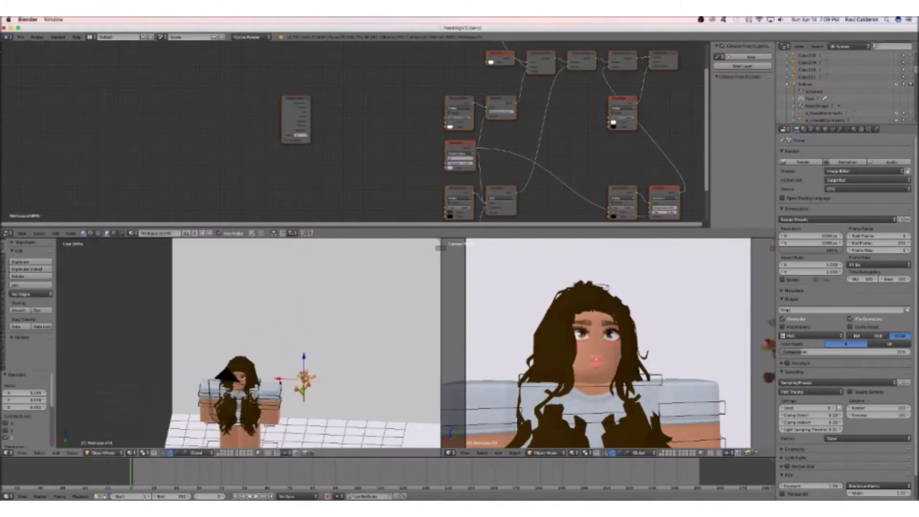
{"action": "key", "text": "KP_7"}
{"action": "scroll", "coordinate": [336, 346], "scroll_direction": "down", "scroll_amount": 2}
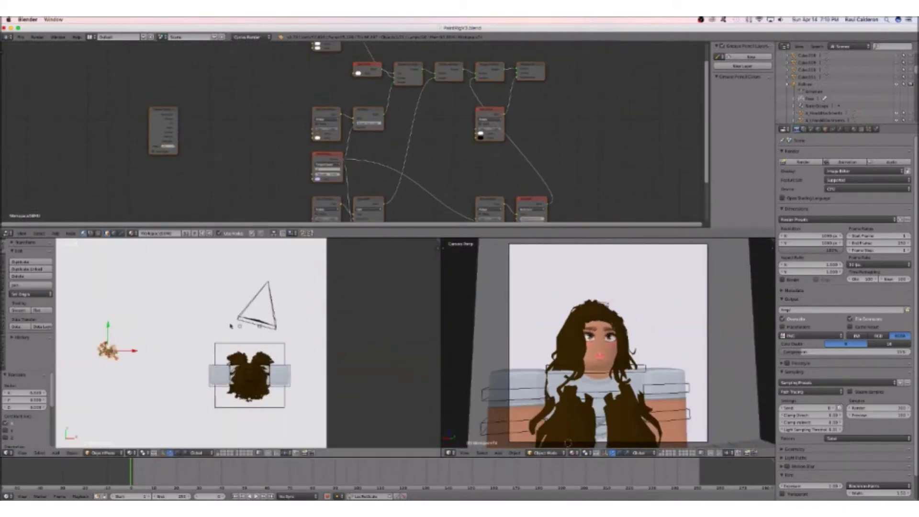
Step: Enlarge the 3D views and rotate the avatar's arm up so the flowers reach her face
{"action": "left_click_drag", "start_coordinate": [440, 363], "coordinate": [509, 363]}
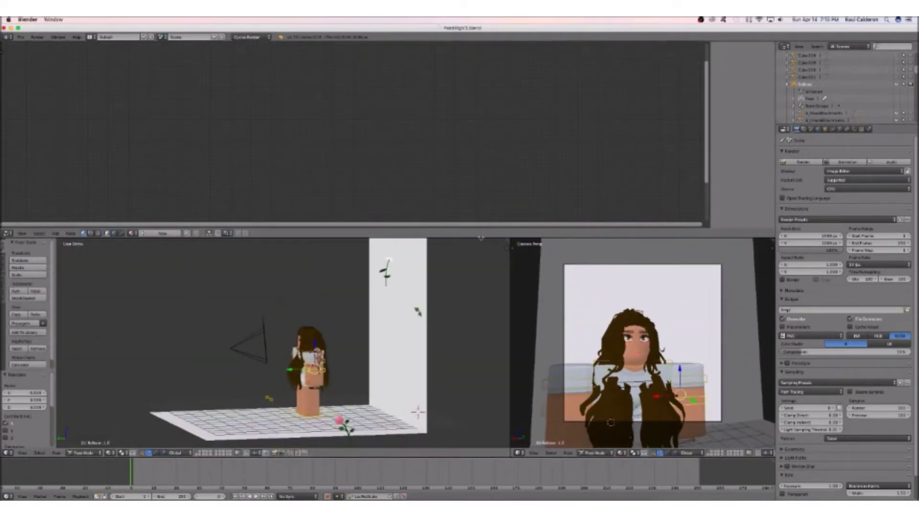
{"action": "left_click_drag", "start_coordinate": [480, 238], "coordinate": [481, 139]}
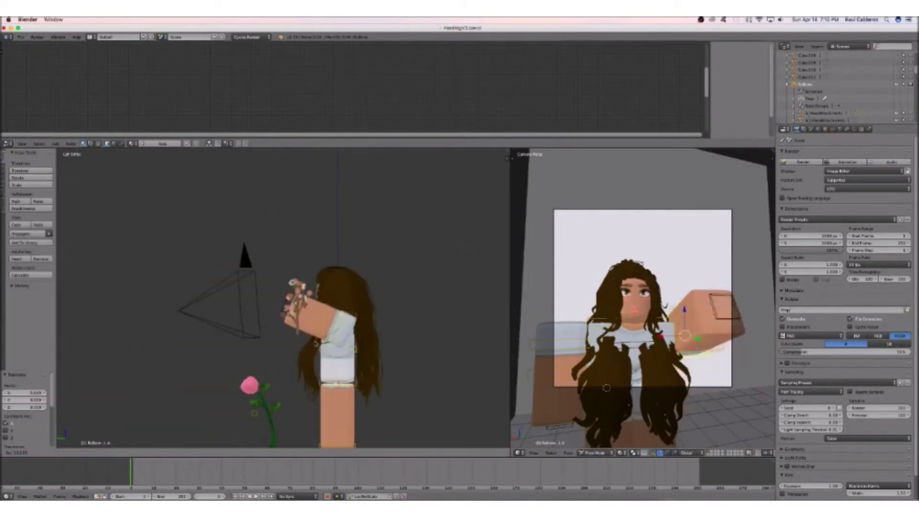
{"action": "left_click_drag", "start_coordinate": [287, 287], "coordinate": [358, 269]}
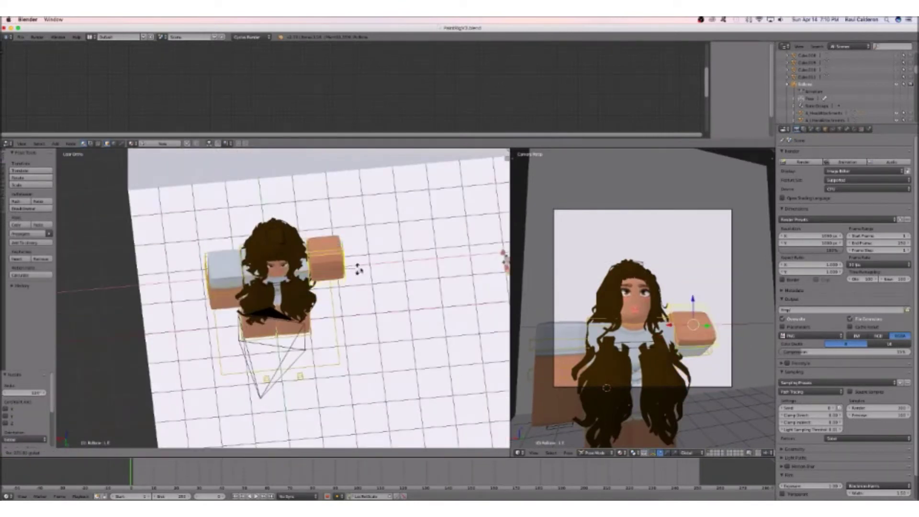
{"action": "left_click_drag", "start_coordinate": [343, 401], "coordinate": [338, 431]}
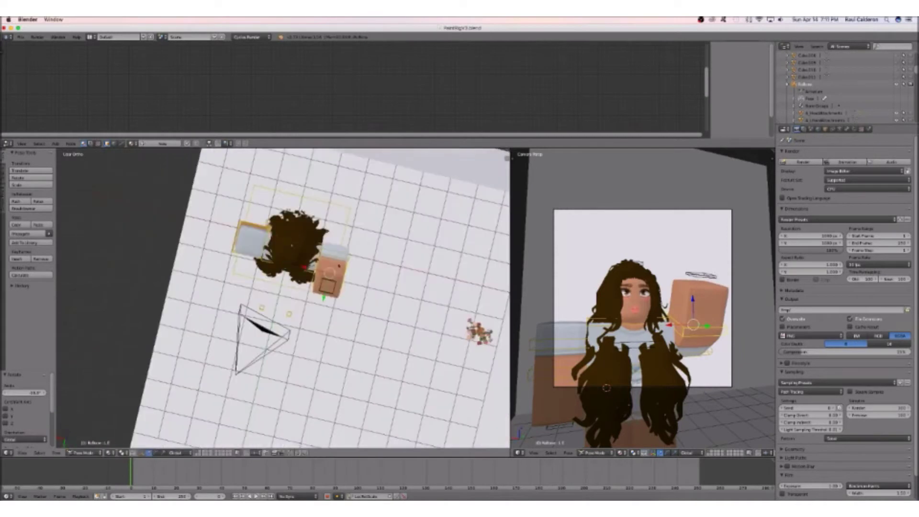
{"action": "mouse_move", "coordinate": [359, 196]}
{"action": "left_mouse_down"}
{"action": "mouse_move", "coordinate": [430, 304]}
{"action": "mouse_move", "coordinate": [339, 300]}
{"action": "left_mouse_up"}
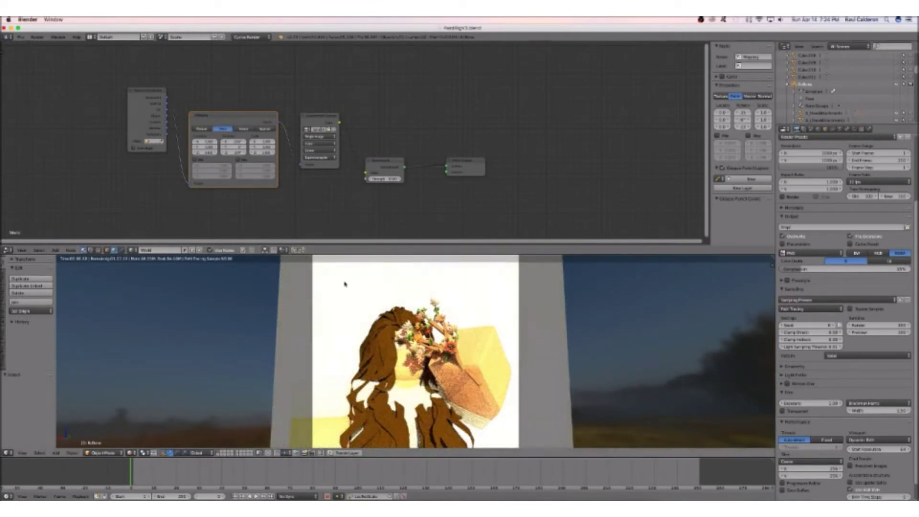
Step: Toggle the Mapping node between Texture and Point, adjust its Scale, and tick Max
{"action": "left_click", "coordinate": [202, 128]}
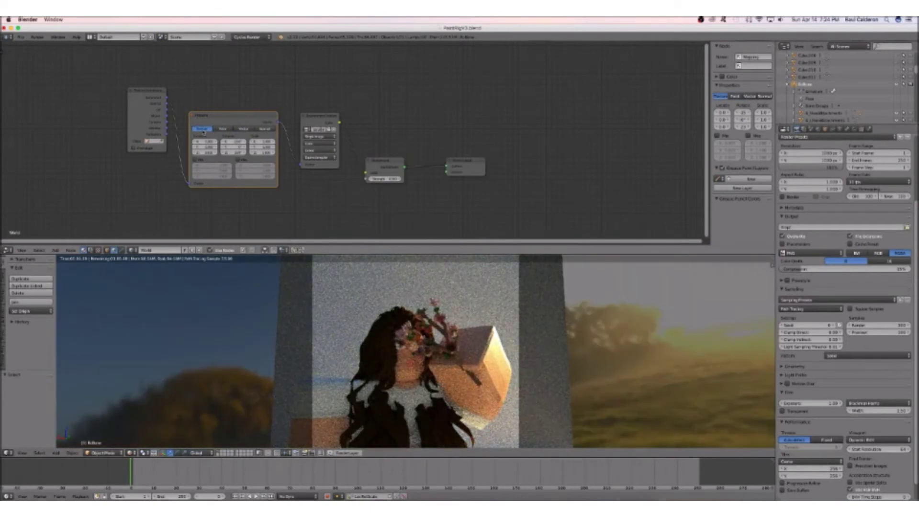
{"action": "left_click", "coordinate": [222, 129]}
{"action": "left_click", "coordinate": [201, 129]}
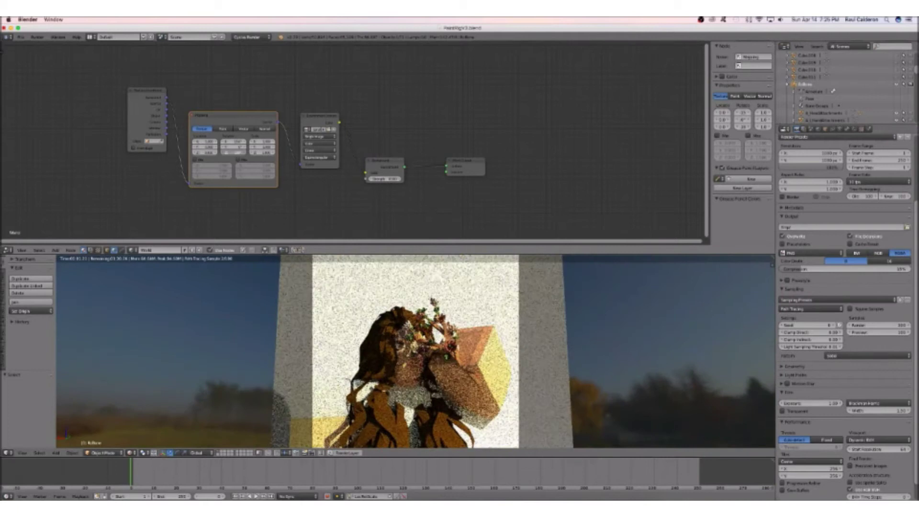
{"action": "left_click", "coordinate": [222, 129]}
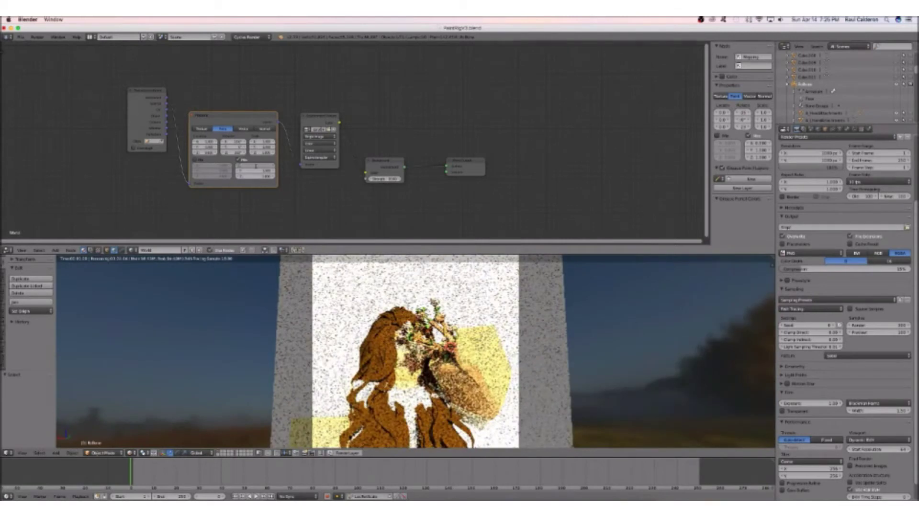
{"action": "mouse_move", "coordinate": [258, 178]}
{"action": "left_mouse_down"}
{"action": "mouse_move", "coordinate": [278, 178]}
{"action": "mouse_move", "coordinate": [256, 178]}
{"action": "left_mouse_up"}
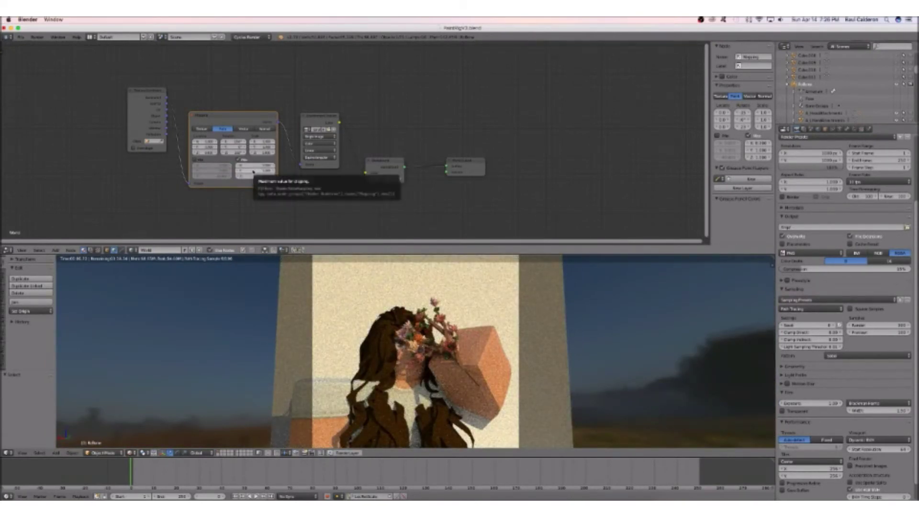
{"action": "left_click", "coordinate": [239, 159]}
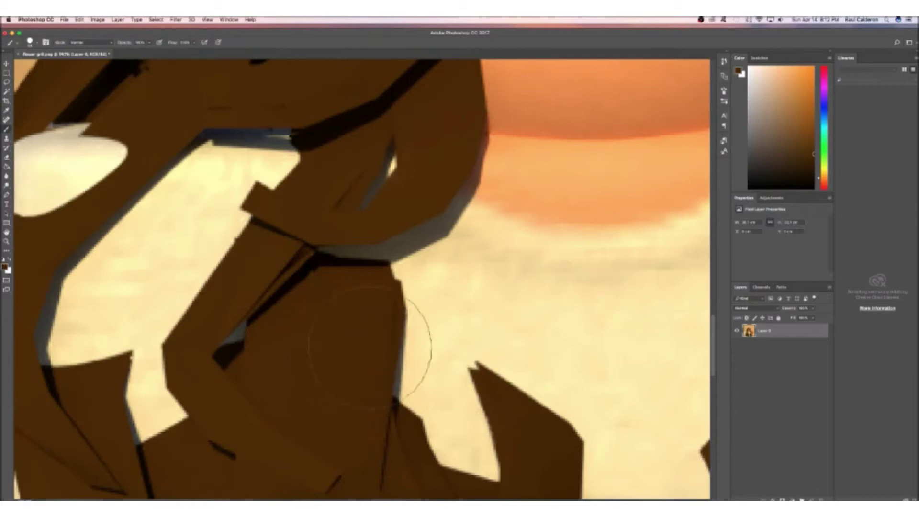
Step: Zoom into the hair and paint brown over the cream gaps beside it
{"action": "right_click", "coordinate": [397, 331]}
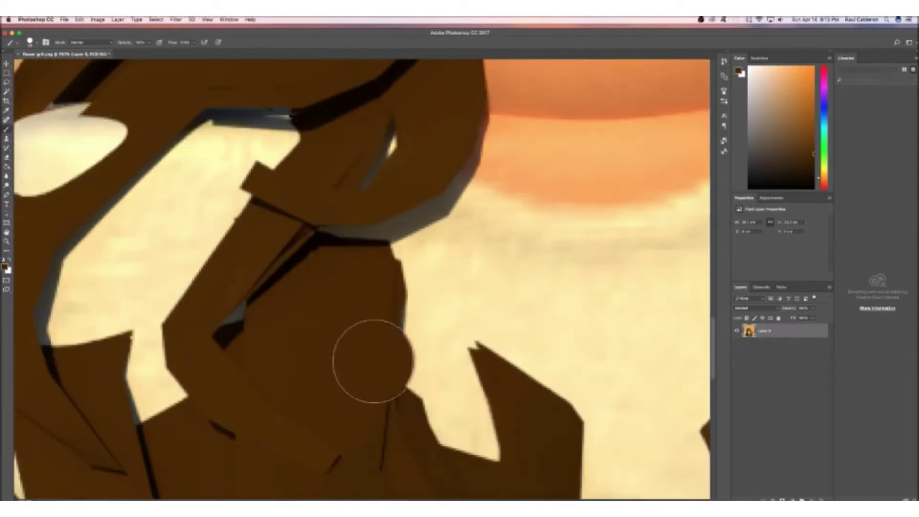
{"action": "key", "text": "z"}
{"action": "mouse_move", "coordinate": [406, 318]}
{"action": "left_mouse_down"}
{"action": "mouse_move", "coordinate": [416, 340]}
{"action": "mouse_move", "coordinate": [304, 404]}
{"action": "left_mouse_up"}
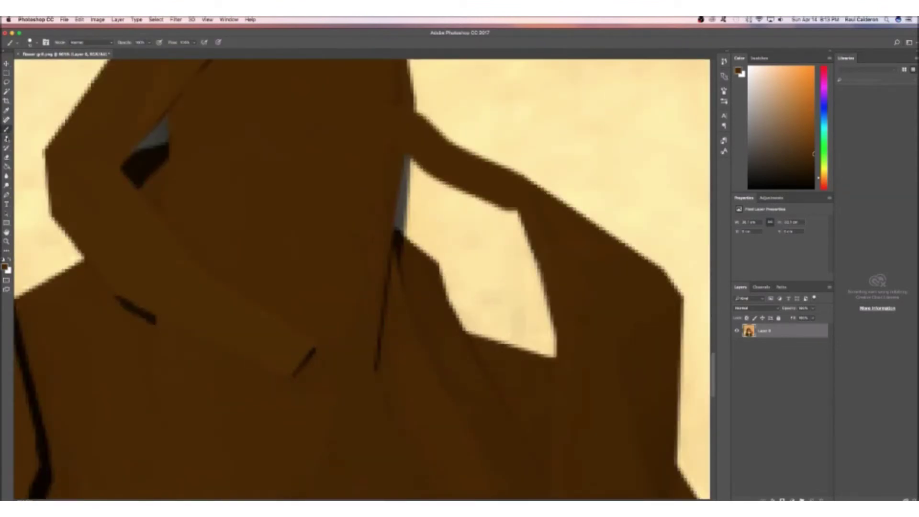
{"action": "mouse_move", "coordinate": [484, 319]}
{"action": "left_mouse_down"}
{"action": "mouse_move", "coordinate": [503, 268]}
{"action": "mouse_move", "coordinate": [364, 239]}
{"action": "left_mouse_up"}
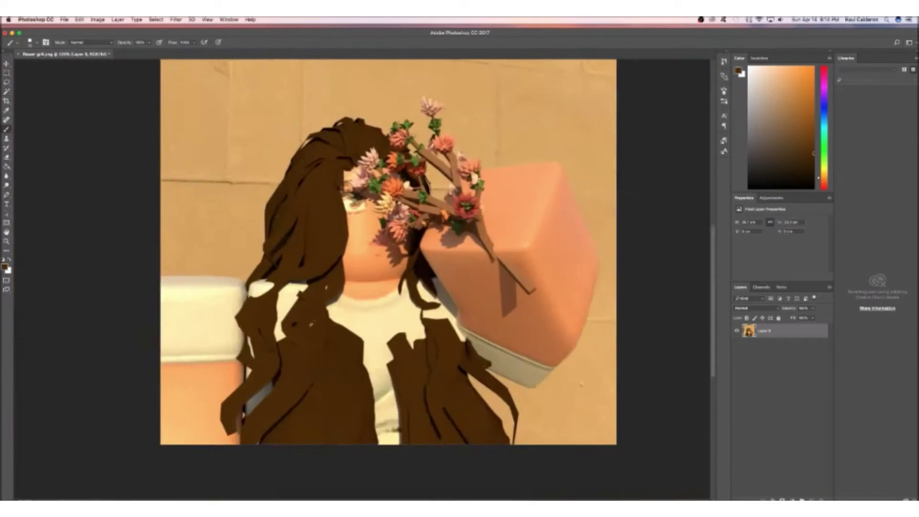
{"action": "left_click_drag", "start_coordinate": [293, 262], "coordinate": [378, 205]}
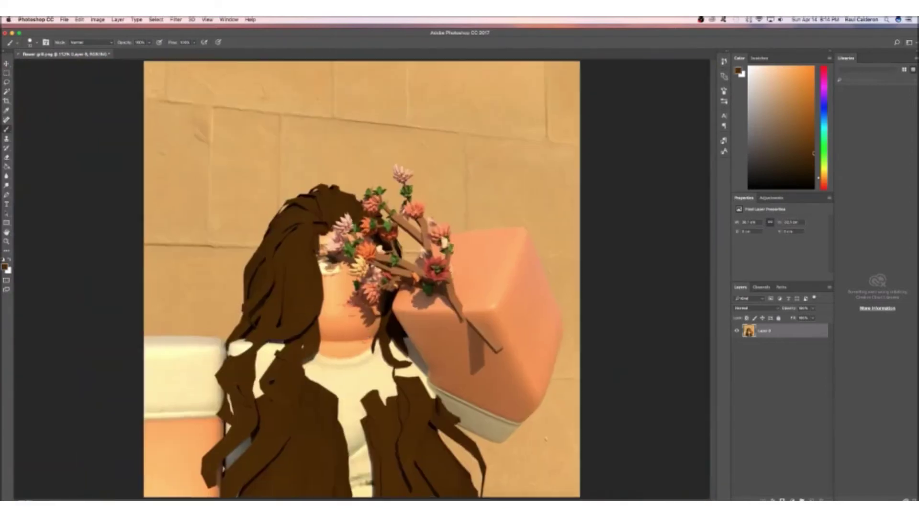
{"action": "left_click", "coordinate": [428, 331], "text": "alt"}
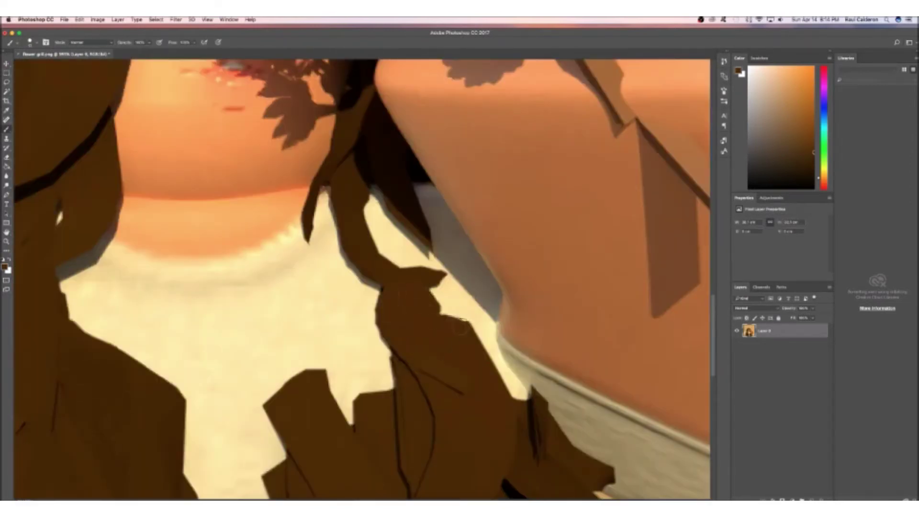
{"action": "left_click_drag", "start_coordinate": [414, 334], "coordinate": [435, 391]}
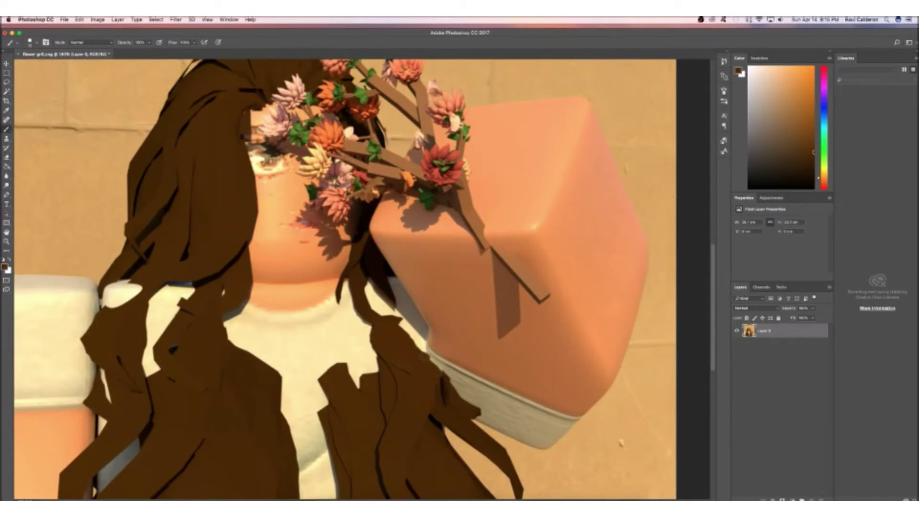
{"action": "scroll", "coordinate": [388, 316], "scroll_direction": "up", "scroll_amount": 3}
{"action": "mouse_move", "coordinate": [362, 348]}
{"action": "left_mouse_down"}
{"action": "mouse_move", "coordinate": [333, 300]}
{"action": "mouse_move", "coordinate": [250, 388]}
{"action": "left_mouse_up"}
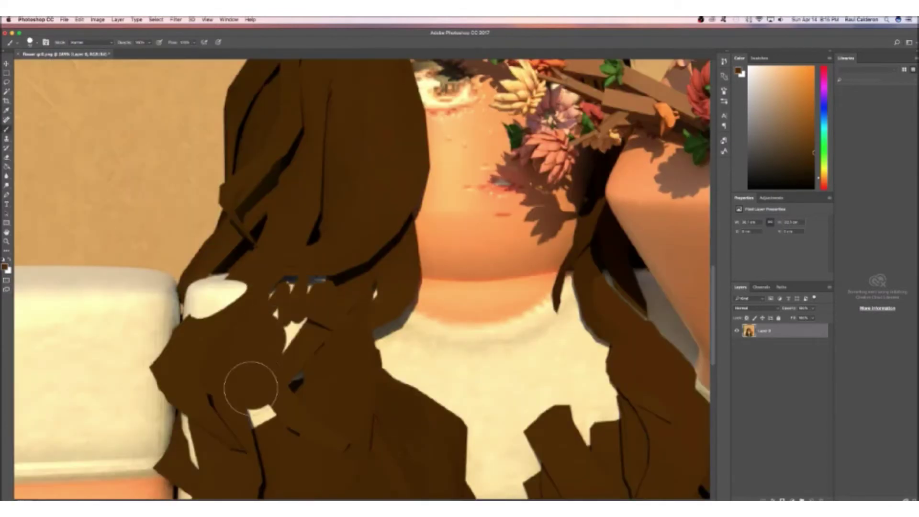
Step: Sample the hair's brown and keep touching up the hair at a smaller brush size
{"action": "key", "text": "alt"}
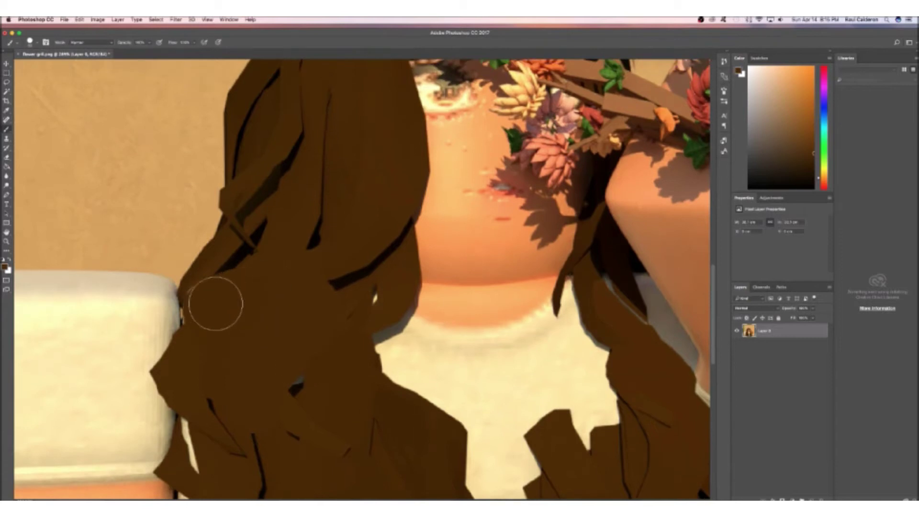
{"action": "scroll", "coordinate": [215, 303], "scroll_direction": "down", "scroll_amount": 2}
{"action": "scroll", "coordinate": [544, 318], "scroll_direction": "down", "scroll_amount": 5}
{"action": "scroll", "coordinate": [544, 319], "scroll_direction": "down", "scroll_amount": 3}
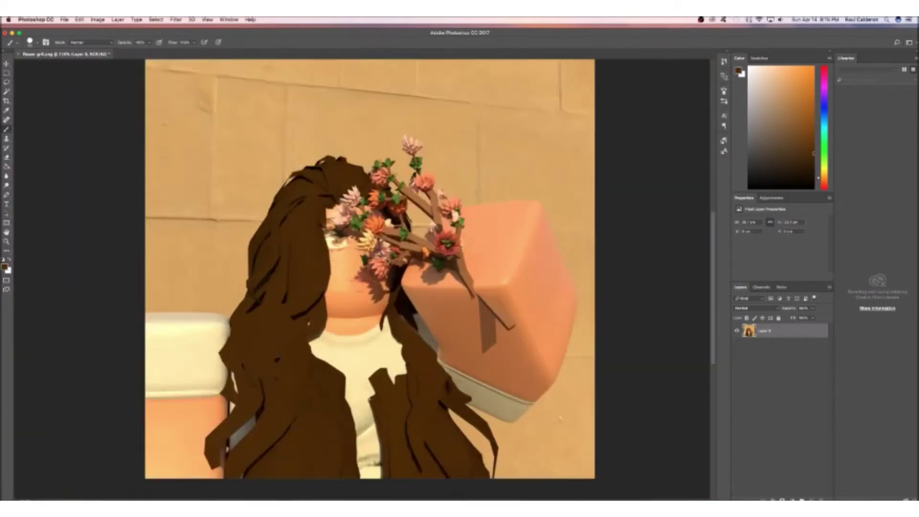
{"action": "scroll", "coordinate": [373, 335], "scroll_direction": "up", "scroll_amount": 4}
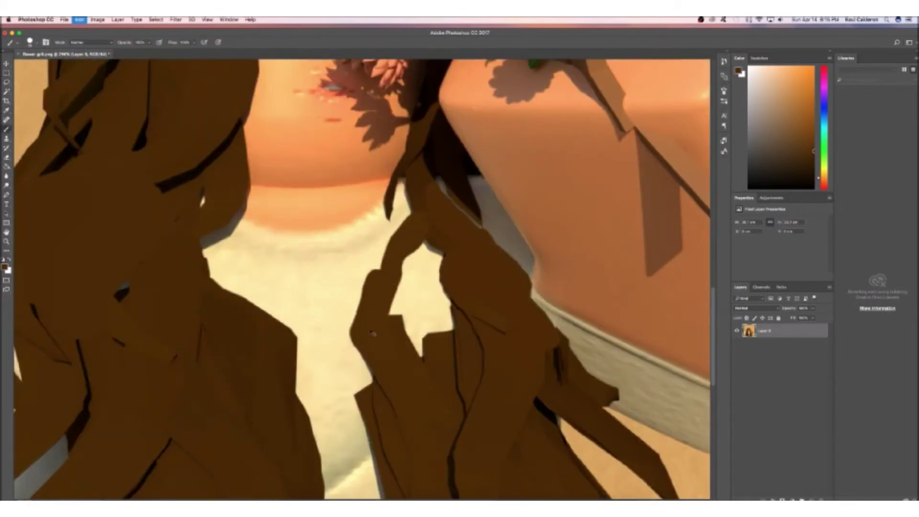
{"action": "scroll", "coordinate": [447, 299], "scroll_direction": "down", "scroll_amount": 5}
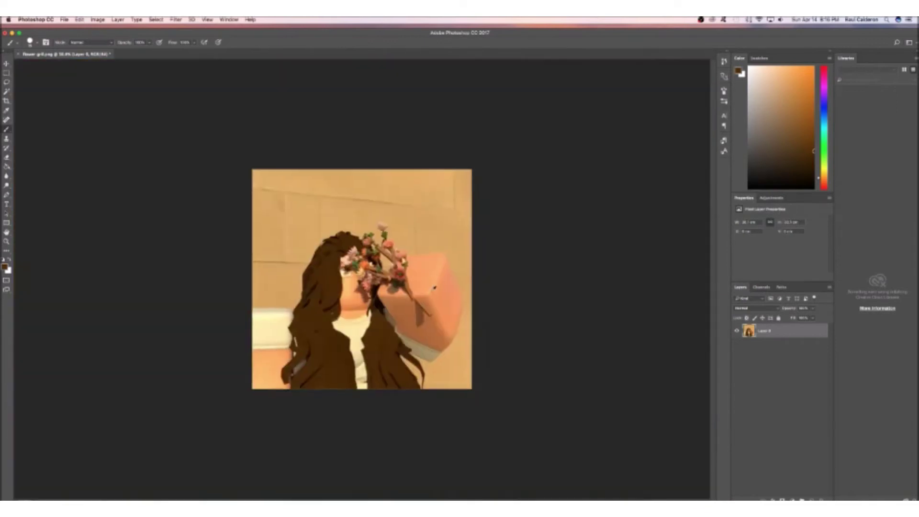
{"action": "scroll", "coordinate": [412, 400], "scroll_direction": "up", "scroll_amount": 3}
{"action": "scroll", "coordinate": [412, 399], "scroll_direction": "up", "scroll_amount": 3}
{"action": "scroll", "coordinate": [413, 400], "scroll_direction": "down", "scroll_amount": 6}
{"action": "scroll", "coordinate": [412, 399], "scroll_direction": "up", "scroll_amount": 5}
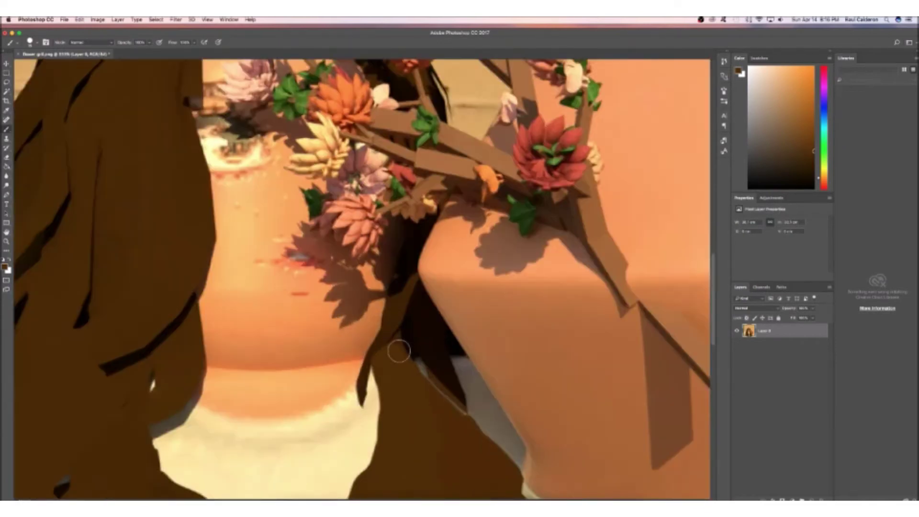
{"action": "scroll", "coordinate": [397, 358], "scroll_direction": "up", "scroll_amount": 2}
{"action": "scroll", "coordinate": [397, 302], "scroll_direction": "down", "scroll_amount": 2}
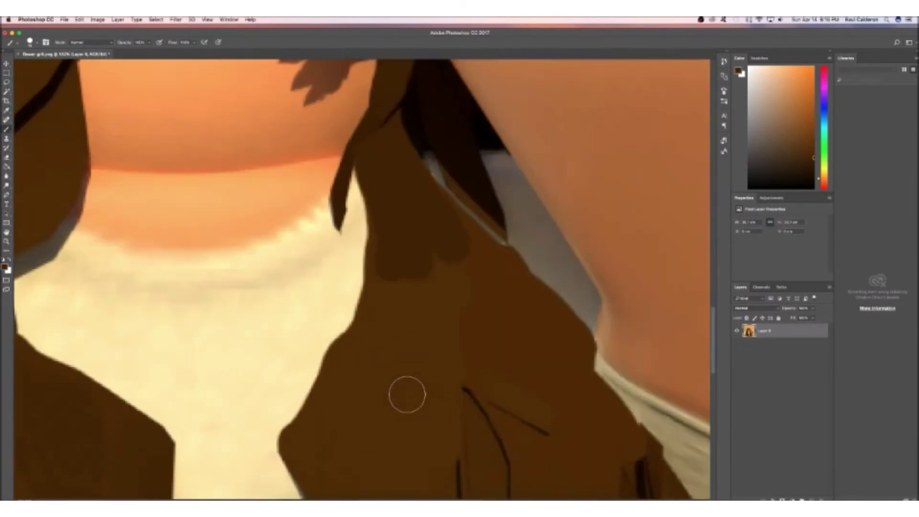
{"action": "scroll", "coordinate": [406, 390], "scroll_direction": "down", "scroll_amount": 2}
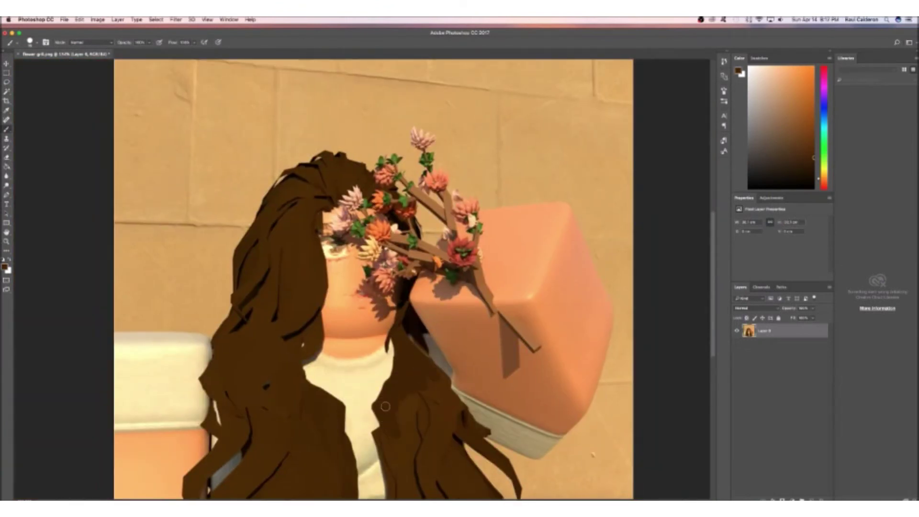
{"action": "right_click", "coordinate": [414, 389]}
{"action": "key", "text": "Escape"}
{"action": "scroll", "coordinate": [401, 412], "scroll_direction": "down", "scroll_amount": 3}
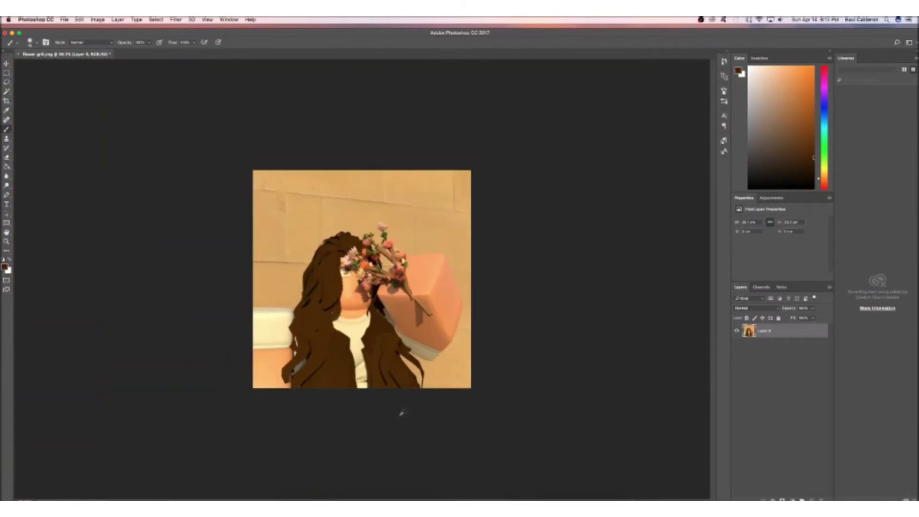
{"action": "scroll", "coordinate": [371, 356], "scroll_direction": "up", "scroll_amount": 3}
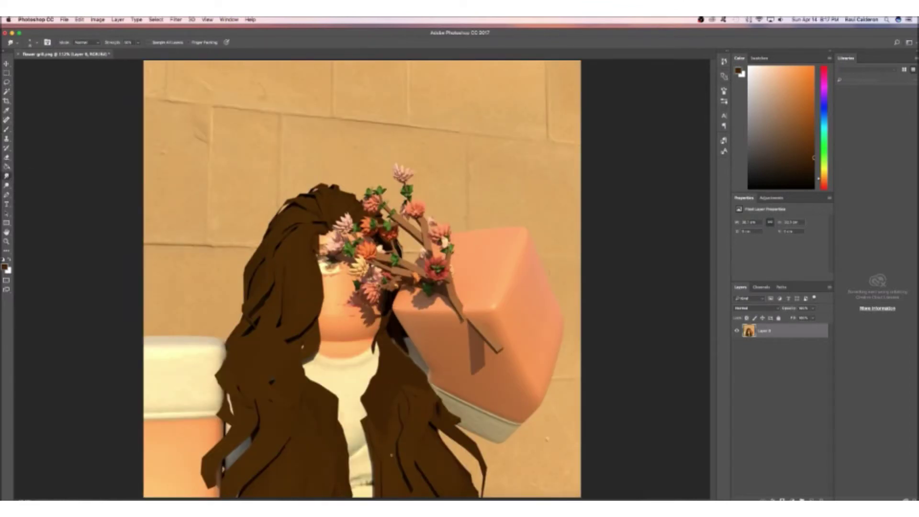
{"action": "scroll", "coordinate": [362, 278], "scroll_direction": "down", "scroll_amount": 5}
{"action": "scroll", "coordinate": [362, 279], "scroll_direction": "up", "scroll_amount": 3}
{"action": "scroll", "coordinate": [362, 279], "scroll_direction": "up", "scroll_amount": 3}
Step: Add a new empty layer above the image
{"action": "key", "text": "ctrl+shift+alt+n"}
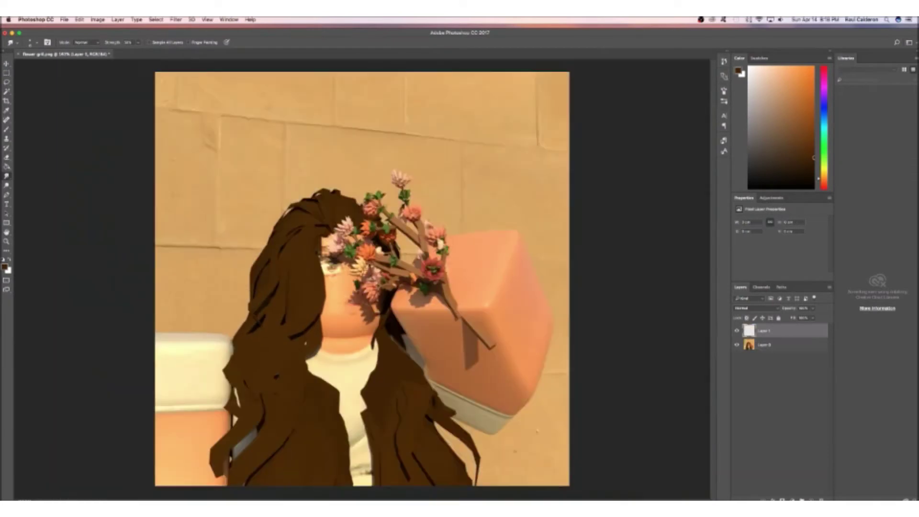
{"action": "scroll", "coordinate": [269, 376], "scroll_direction": "up", "scroll_amount": 2}
{"action": "right_click", "coordinate": [316, 244]}
{"action": "key", "text": "Escape"}
{"action": "key", "text": "i"}
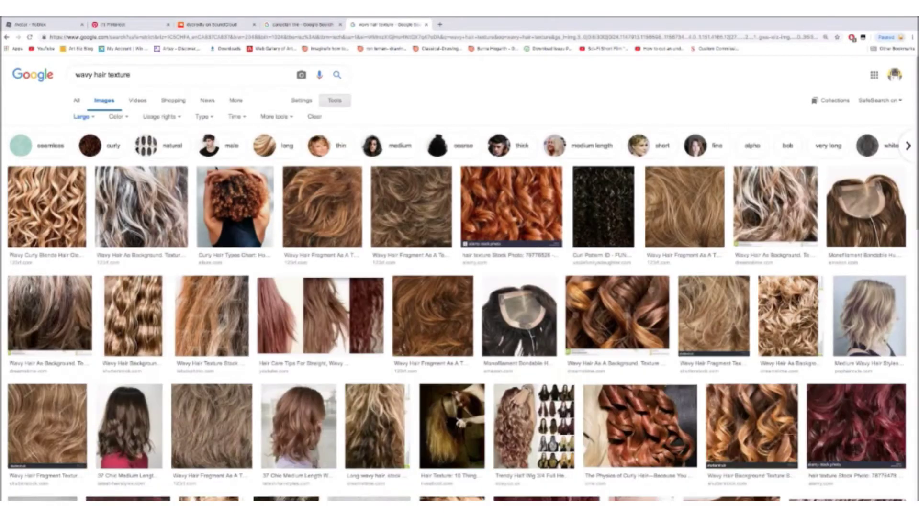
Step: Search Google Images for 'straight hair texture'
{"action": "scroll", "coordinate": [376, 245], "scroll_direction": "down", "scroll_amount": 5}
{"action": "scroll", "coordinate": [375, 245], "scroll_direction": "down", "scroll_amount": 3}
{"action": "type", "text": "sture"}
{"action": "key", "text": "Return"}
Step: Copy the blond straight hair texture image and start a new Photoshop document
{"action": "left_click", "coordinate": [203, 93]}
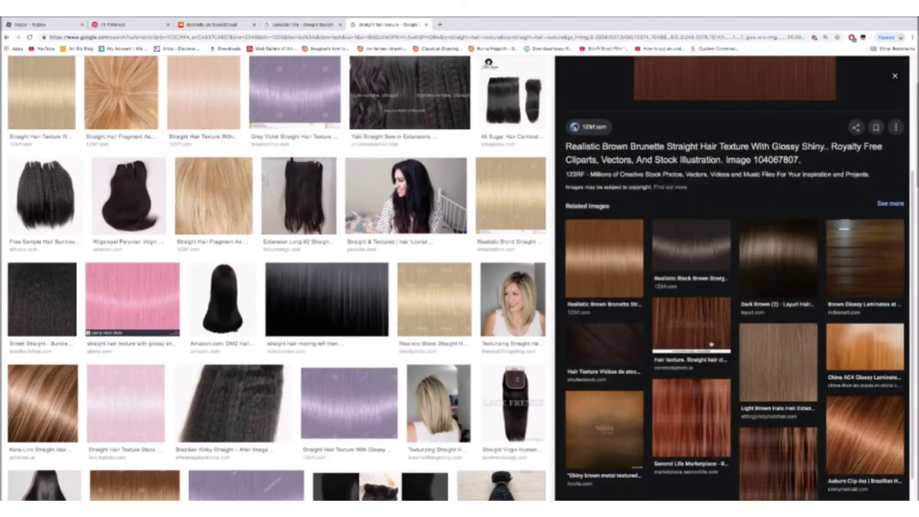
{"action": "left_click", "coordinate": [75, 107]}
{"action": "right_click", "coordinate": [687, 195]}
{"action": "left_click", "coordinate": [717, 258]}
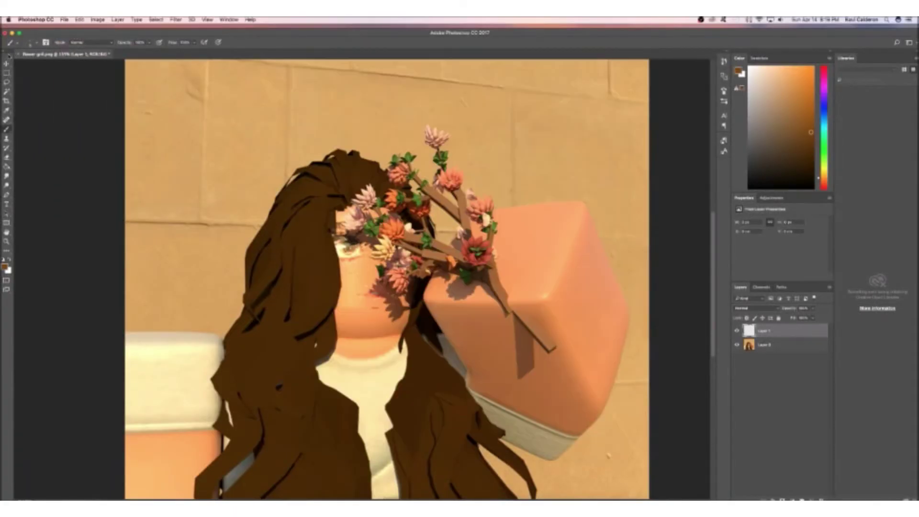
{"action": "left_click", "coordinate": [64, 19]}
{"action": "left_click", "coordinate": [72, 29]}
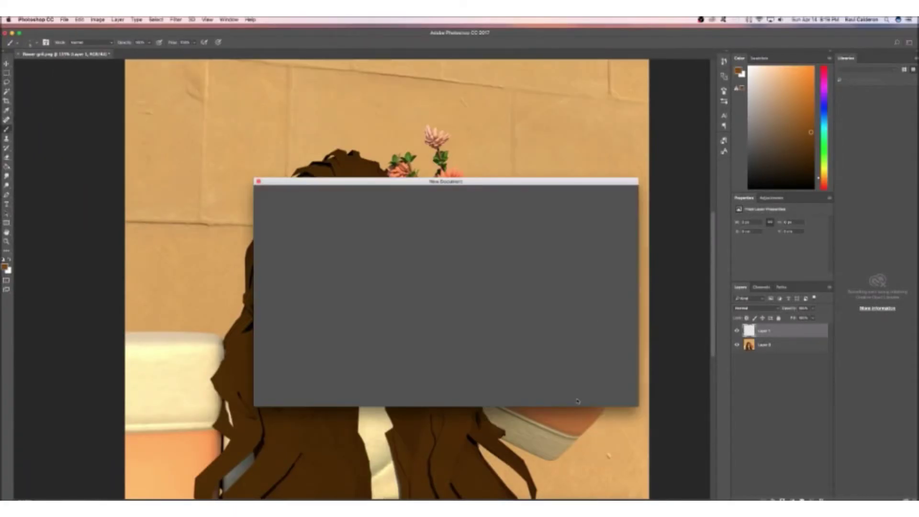
Step: Paste the blond hair texture into the new document and spot-heal one watermark
{"action": "key", "text": "Return"}
{"action": "key", "text": "ctrl+v"}
{"action": "right_click", "coordinate": [330, 223]}
{"action": "left_click_drag", "start_coordinate": [397, 237], "coordinate": [406, 228]}
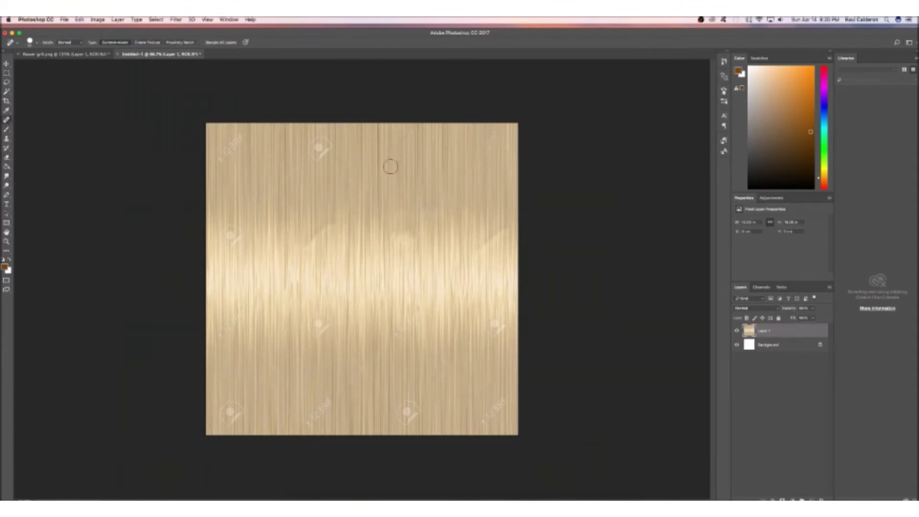
Step: Clone Stamp over the remaining watermark on the blond texture
{"action": "key", "text": "s"}
{"action": "right_click", "coordinate": [259, 250]}
{"action": "left_click", "coordinate": [229, 209]}
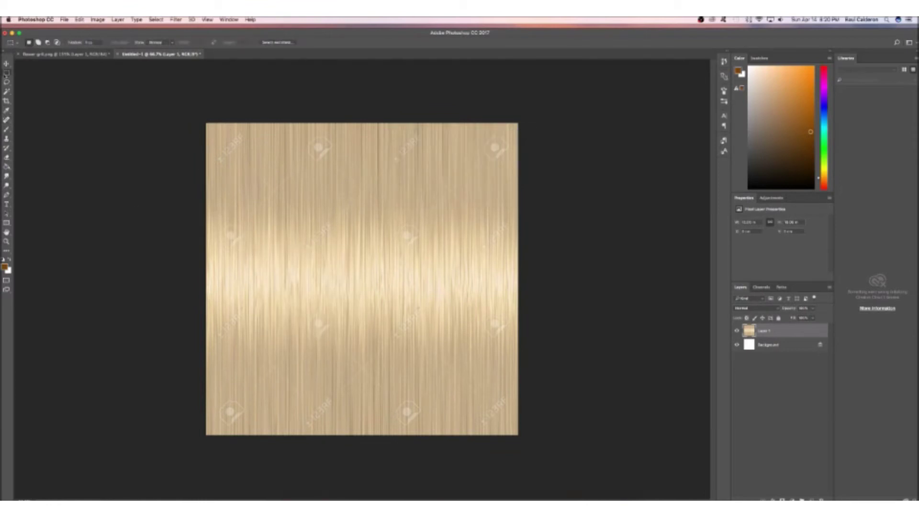
{"action": "right_click", "coordinate": [232, 238]}
{"action": "left_click", "coordinate": [230, 241]}
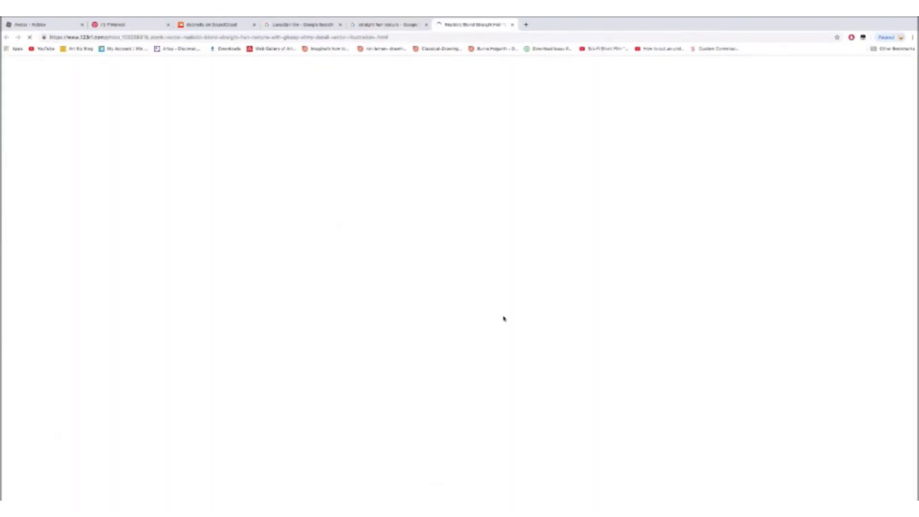
Step: Rerun the search as just 'straight hair texture', without 'no watermark'
{"action": "key", "text": "ctrl+shift+Tab"}
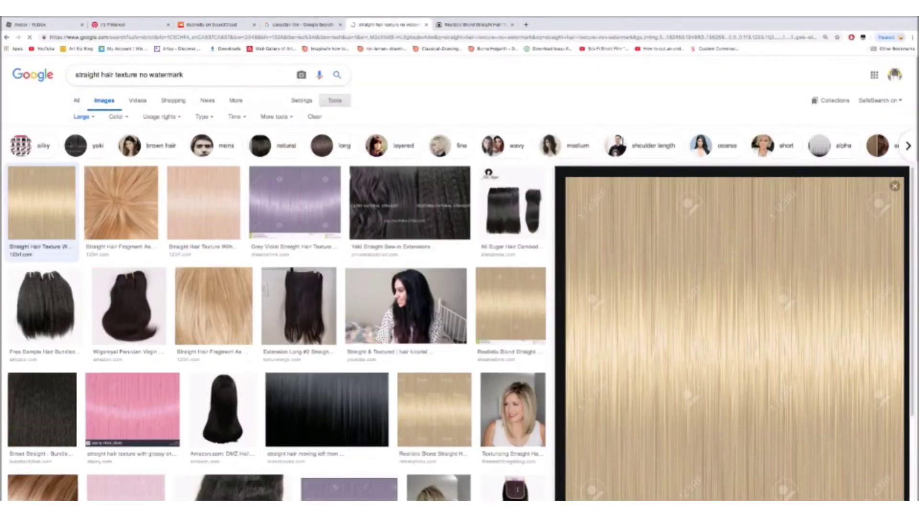
{"action": "scroll", "coordinate": [460, 287], "scroll_direction": "down", "scroll_amount": 10}
{"action": "left_click_drag", "start_coordinate": [139, 75], "coordinate": [184, 74]}
{"action": "key", "text": "BackSpace"}
{"action": "key", "text": "Return"}
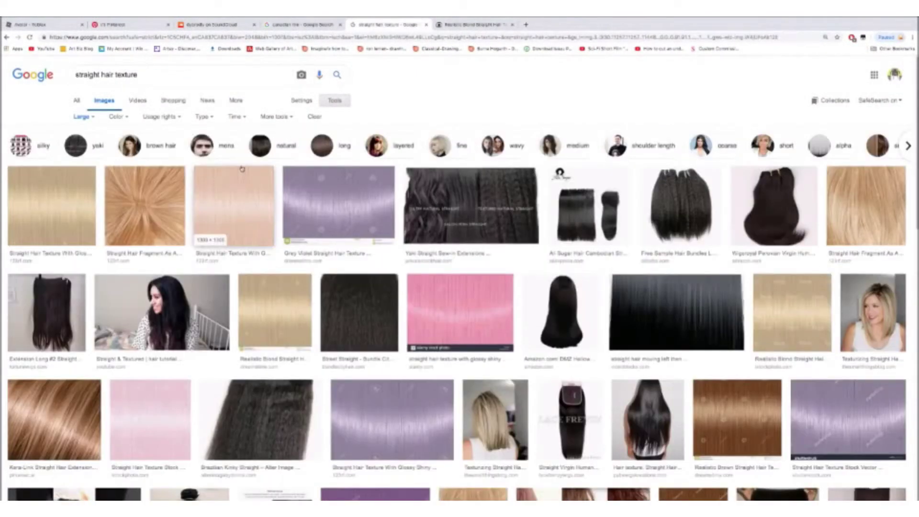
{"action": "scroll", "coordinate": [242, 169], "scroll_direction": "down", "scroll_amount": 5}
{"action": "scroll", "coordinate": [242, 168], "scroll_direction": "down", "scroll_amount": 5}
Step: Pick a light brown straight hair texture from the results
{"action": "left_click", "coordinate": [677, 78]}
{"action": "left_click", "coordinate": [583, 272]}
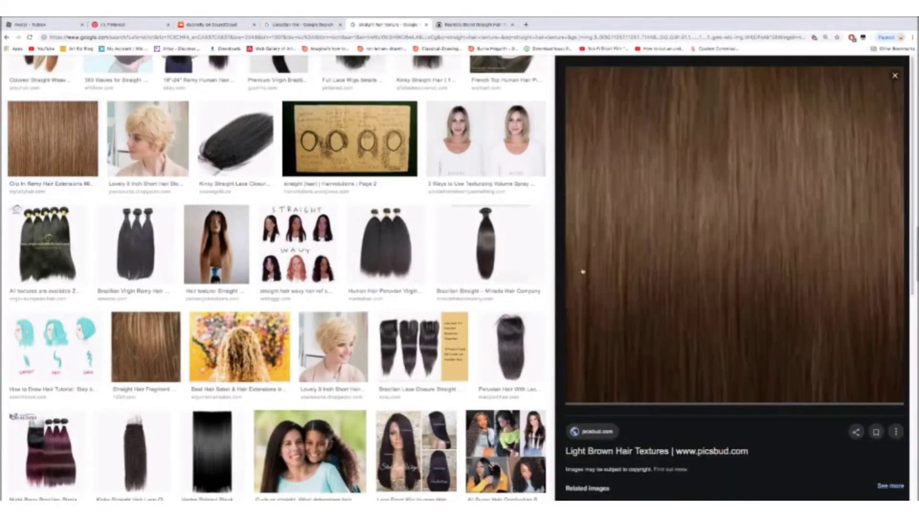
{"action": "scroll", "coordinate": [717, 287], "scroll_direction": "down", "scroll_amount": 5}
{"action": "left_click", "coordinate": [696, 168]}
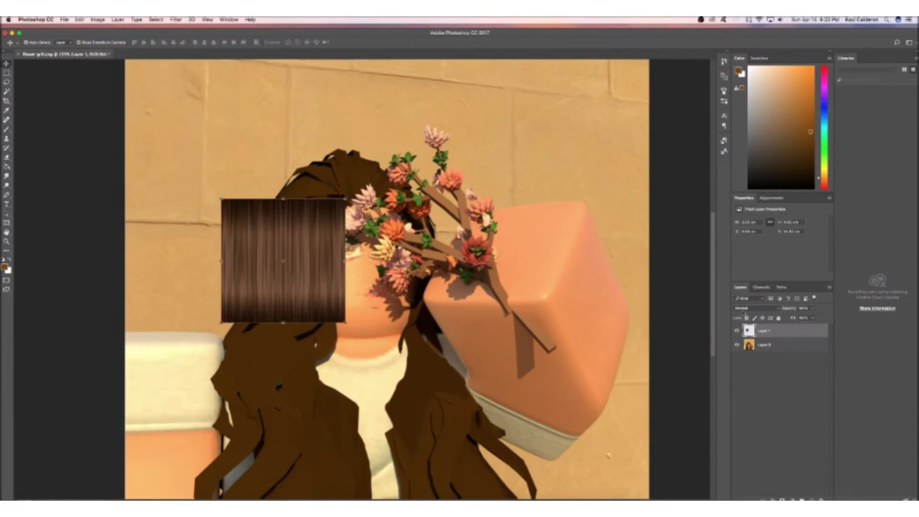
Step: Make the brown texture layer semi-transparent and fit it over the avatar's head
{"action": "left_click", "coordinate": [756, 308]}
{"action": "left_click", "coordinate": [812, 307]}
{"action": "mouse_move", "coordinate": [818, 326]}
{"action": "left_mouse_down"}
{"action": "mouse_move", "coordinate": [795, 326]}
{"action": "mouse_move", "coordinate": [818, 327]}
{"action": "left_mouse_up"}
{"action": "left_click_drag", "start_coordinate": [303, 282], "coordinate": [330, 296]}
{"action": "left_click_drag", "start_coordinate": [310, 344], "coordinate": [308, 334]}
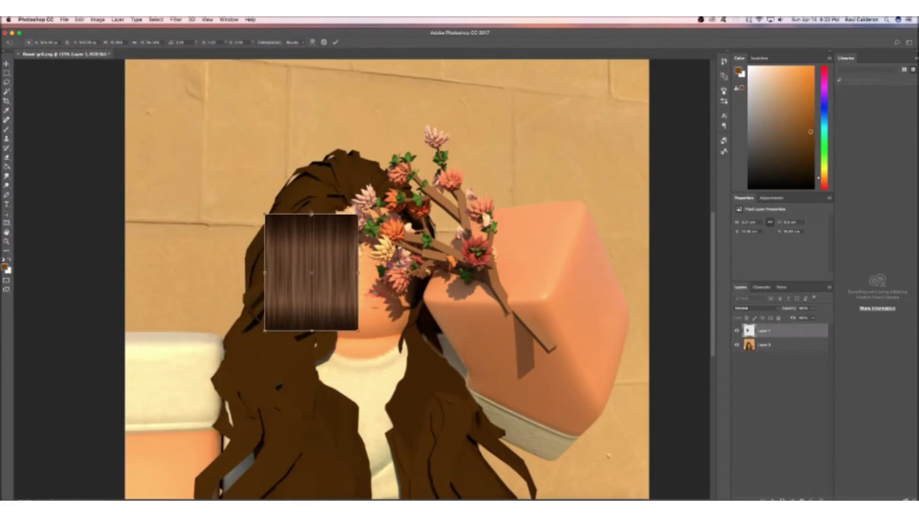
{"action": "left_click", "coordinate": [335, 42]}
{"action": "left_click", "coordinate": [176, 19]}
{"action": "left_click", "coordinate": [187, 78]}
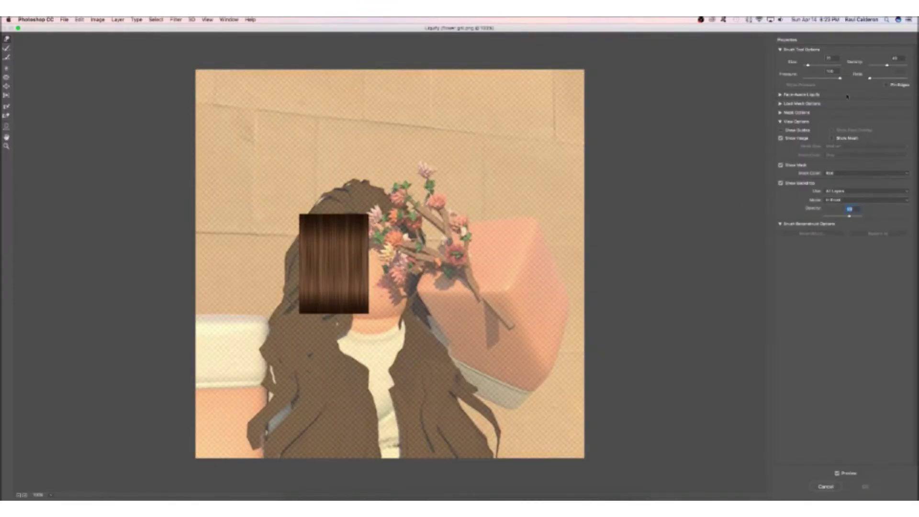
Step: In Liquify, show the backdrop behind the texture and warp it to the hair shape
{"action": "left_click", "coordinate": [831, 210]}
{"action": "left_click", "coordinate": [836, 200]}
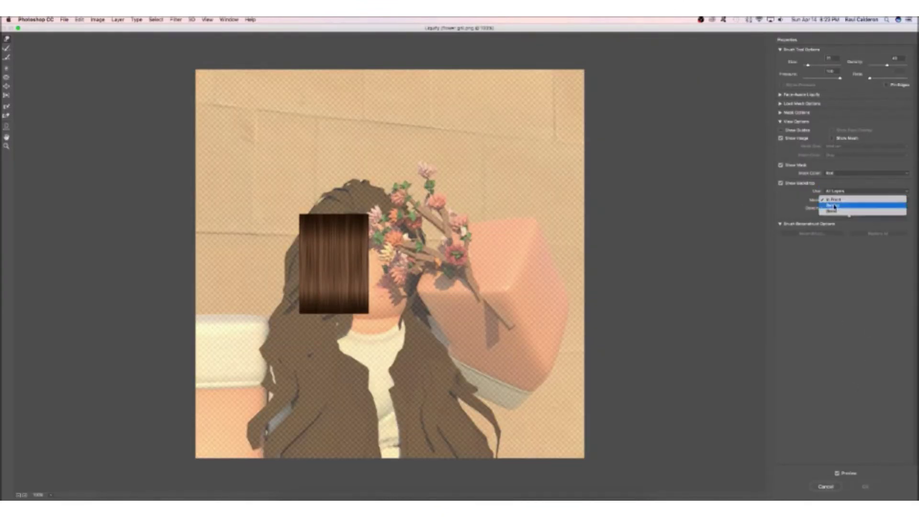
{"action": "left_click", "coordinate": [834, 206]}
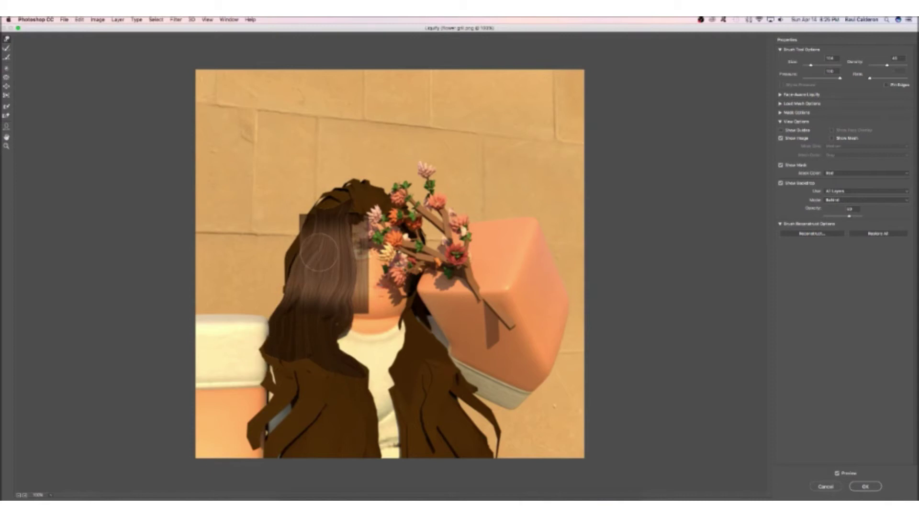
{"action": "left_click", "coordinate": [865, 487]}
Step: Cycle the hair texture layer's blend modes, ending on Darker Color
{"action": "left_click", "coordinate": [754, 307]}
{"action": "left_click", "coordinate": [757, 327]}
{"action": "left_click", "coordinate": [748, 308]}
{"action": "left_click", "coordinate": [747, 318]}
{"action": "left_click", "coordinate": [747, 301]}
{"action": "left_click", "coordinate": [748, 307]}
{"action": "left_click", "coordinate": [747, 315]}
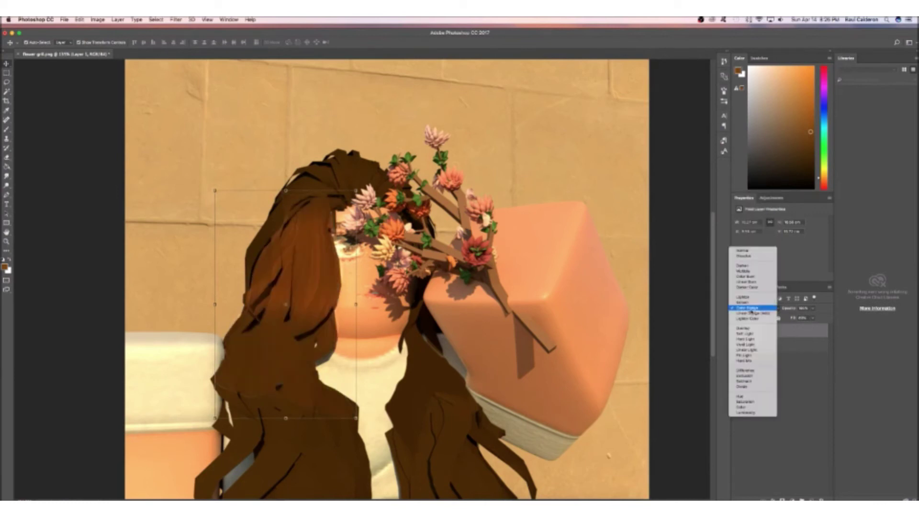
Step: Try Screen, then set the hair texture to Linear Dodge (Add) and adjust its opacity
{"action": "left_click", "coordinate": [748, 301]}
{"action": "left_click", "coordinate": [748, 317]}
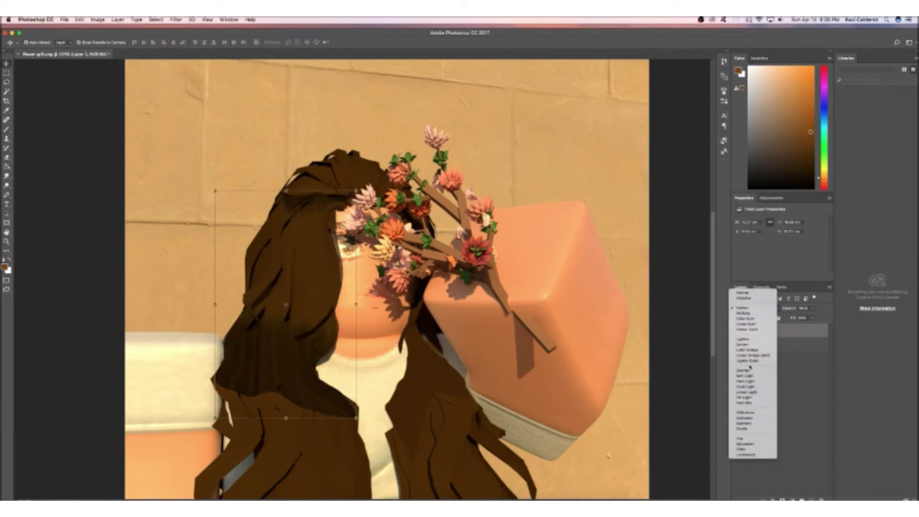
{"action": "left_click", "coordinate": [748, 313]}
{"action": "left_click", "coordinate": [748, 318]}
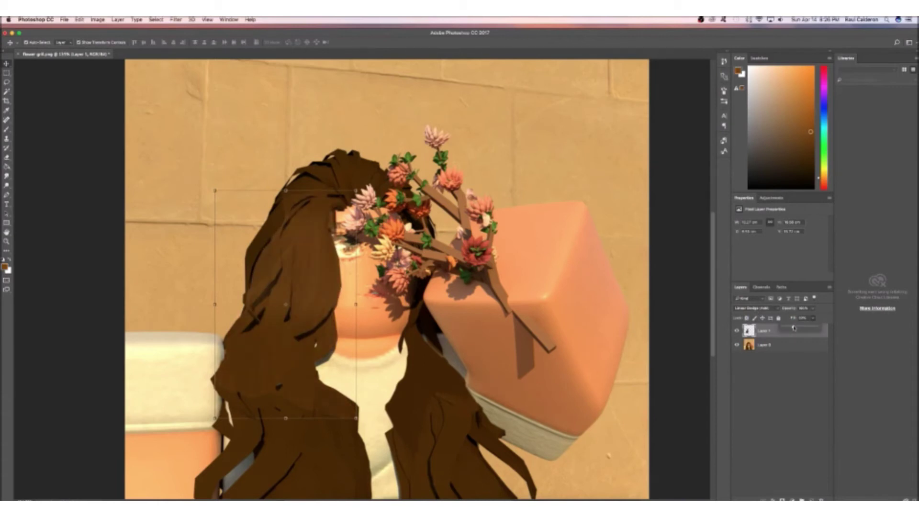
{"action": "left_click_drag", "start_coordinate": [792, 327], "coordinate": [796, 326]}
Step: Shrink the brush, fit the image in view, and open Brightness/Contrast
{"action": "key", "text": "bracketleft"}
{"action": "key", "text": "bracketleft"}
{"action": "key", "text": "bracketleft"}
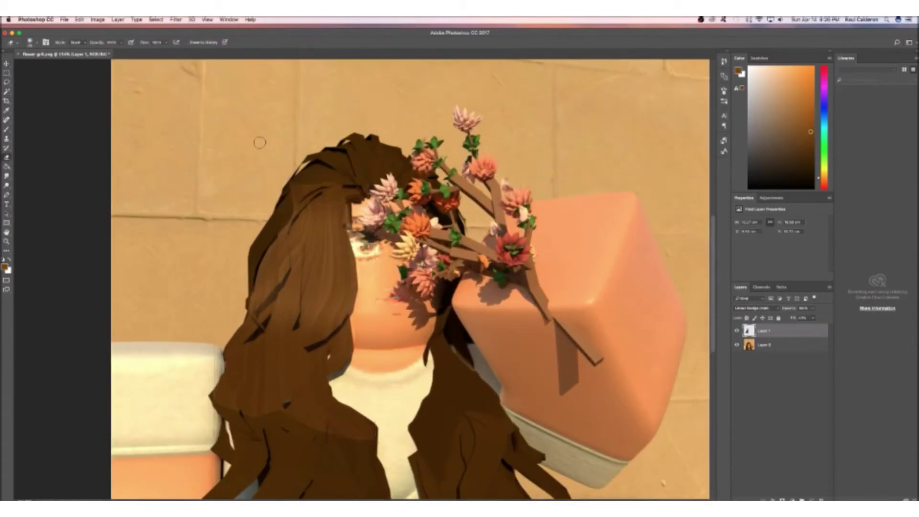
{"action": "key", "text": "super+0"}
{"action": "left_click", "coordinate": [97, 20]}
{"action": "left_click", "coordinate": [191, 48]}
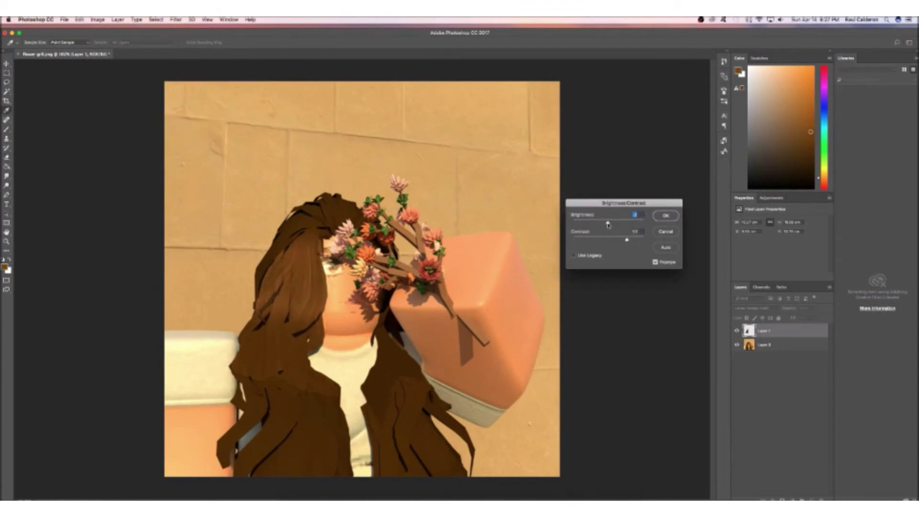
Step: Apply the Brightness/Contrast change to the hair texture layer
{"action": "left_click", "coordinate": [665, 215]}
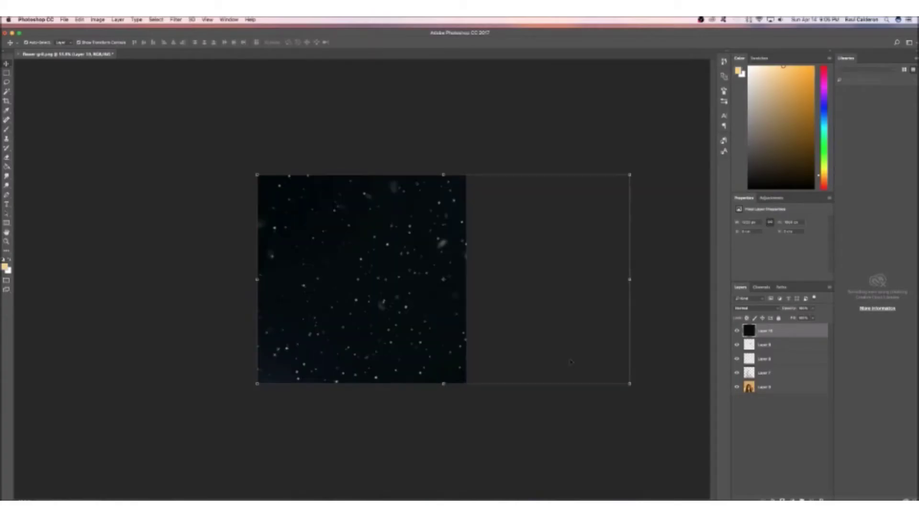
Step: Set the dust layer to Linear Dodge (Add) and commit its placement
{"action": "left_click", "coordinate": [756, 307]}
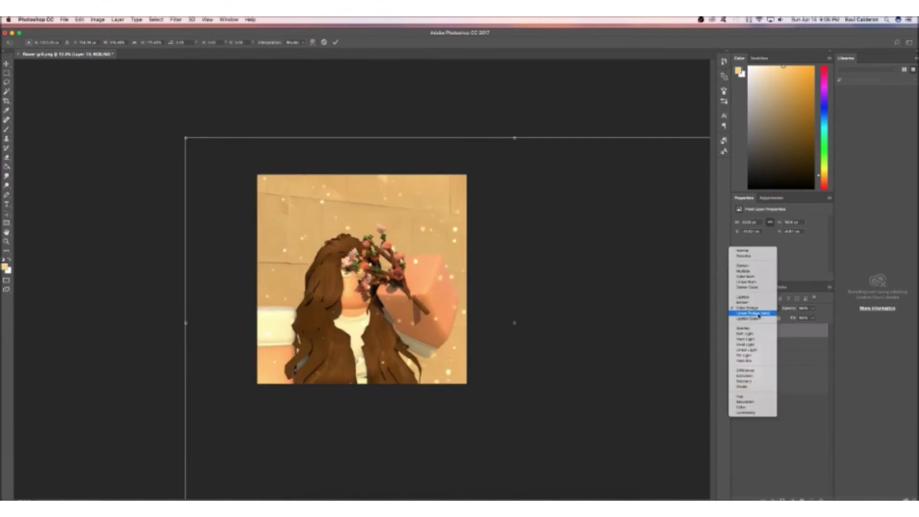
{"action": "left_click", "coordinate": [749, 312]}
{"action": "key", "text": "Return"}
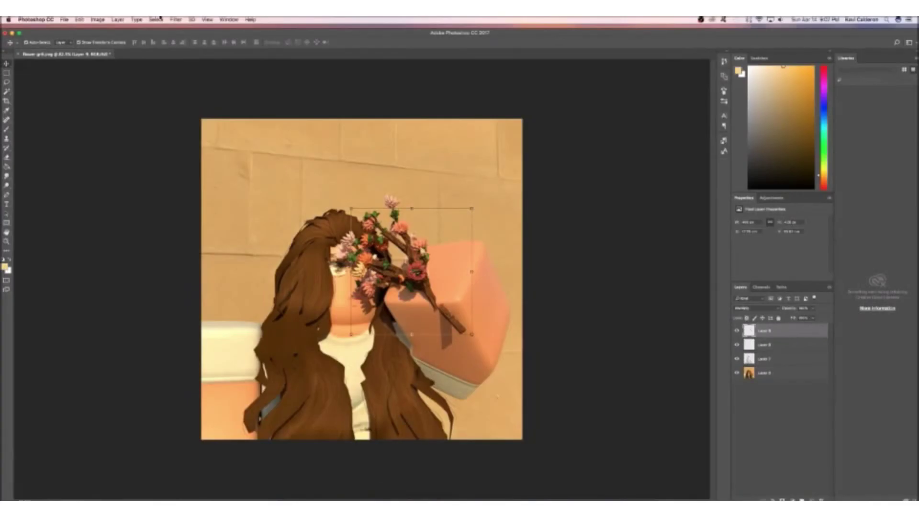
Step: Open the Lens Flare filter from Filter > Render
{"action": "left_click", "coordinate": [176, 20]}
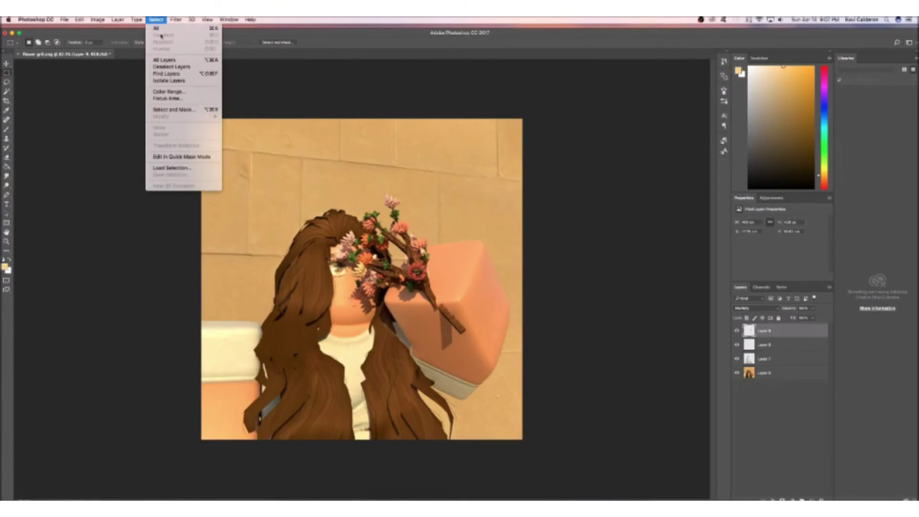
{"action": "left_click", "coordinate": [287, 195]}
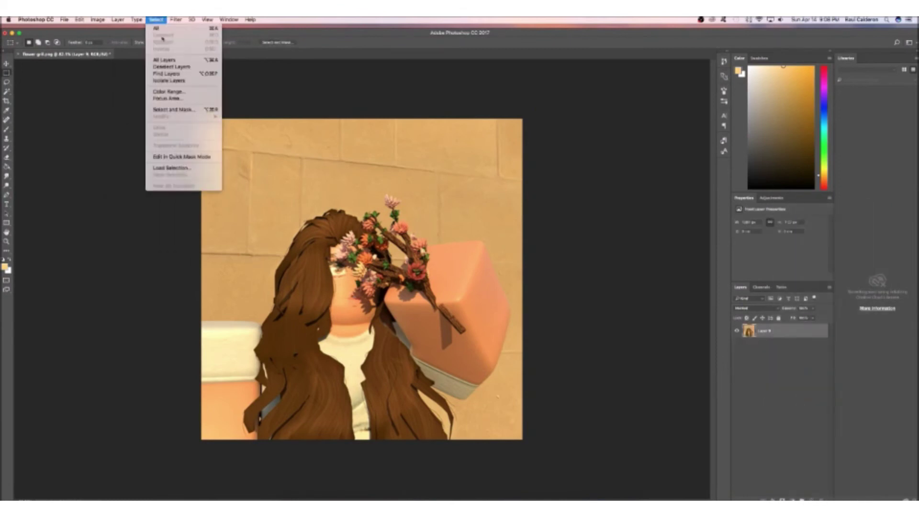
{"action": "left_click", "coordinate": [283, 187]}
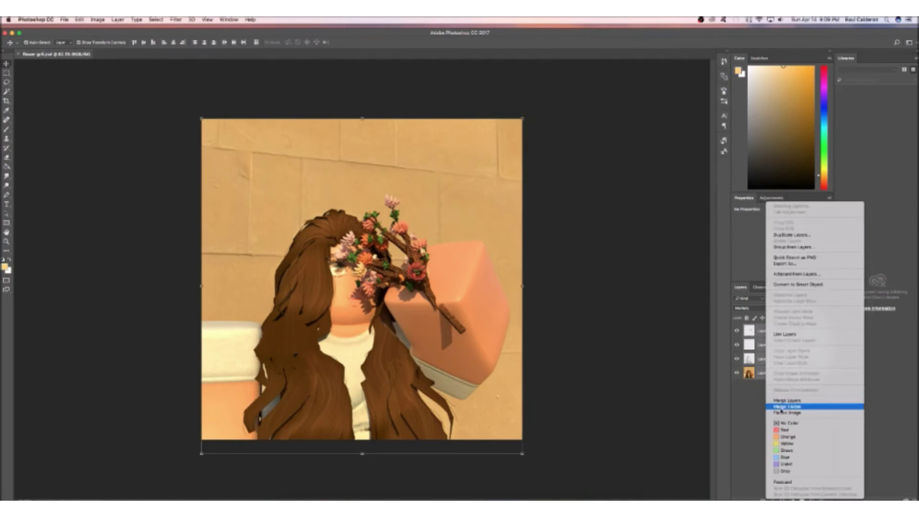
Step: Apply the lens flare and open the Filter menu again
{"action": "left_click", "coordinate": [795, 406]}
{"action": "left_click", "coordinate": [176, 20]}
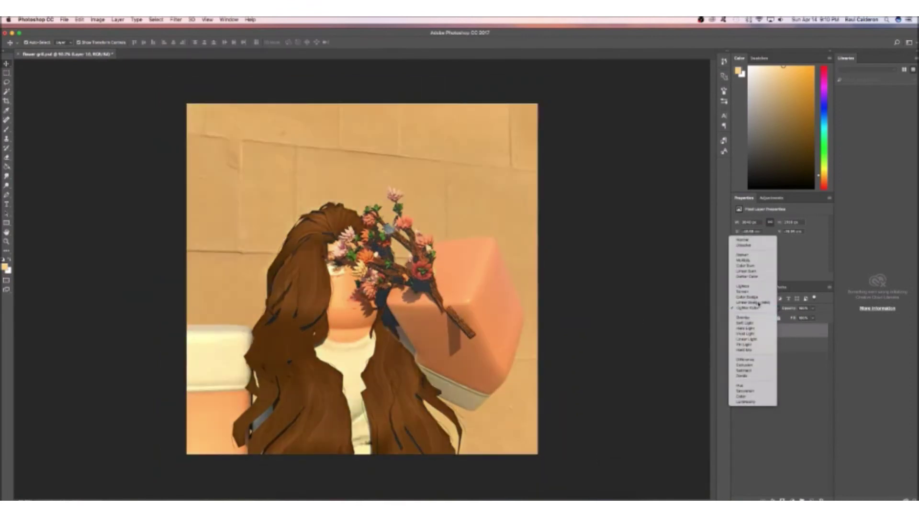
Step: Set Layer 10 to Color Dodge, add a Color Balance, and set the bokeh to Linear Dodge (Add)
{"action": "left_click", "coordinate": [749, 313]}
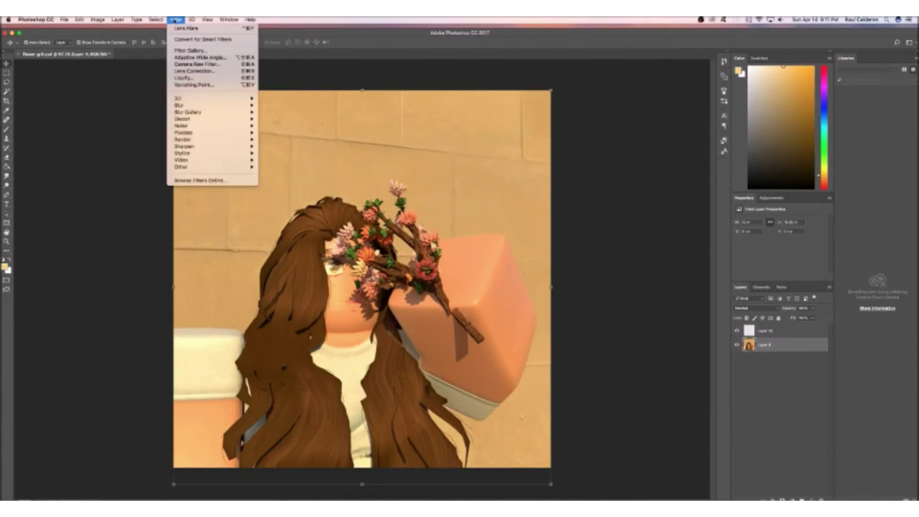
{"action": "left_click", "coordinate": [278, 184]}
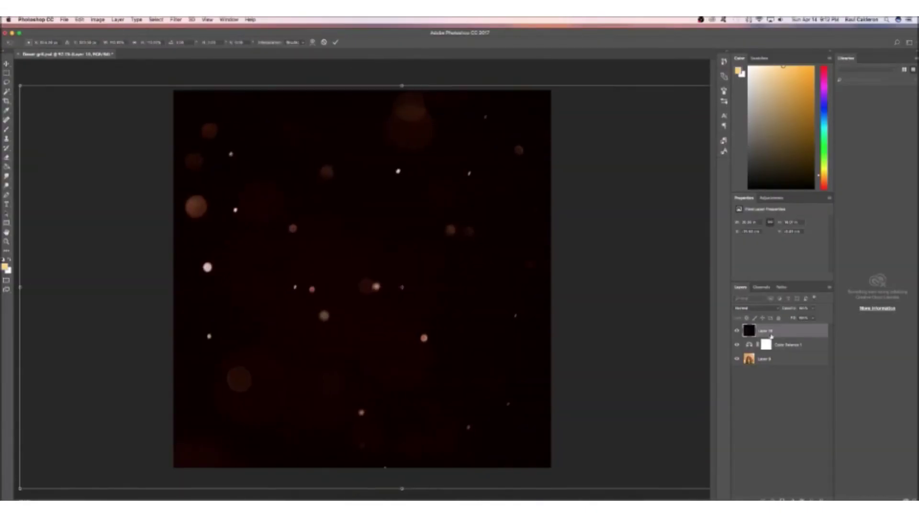
{"action": "left_click", "coordinate": [760, 309]}
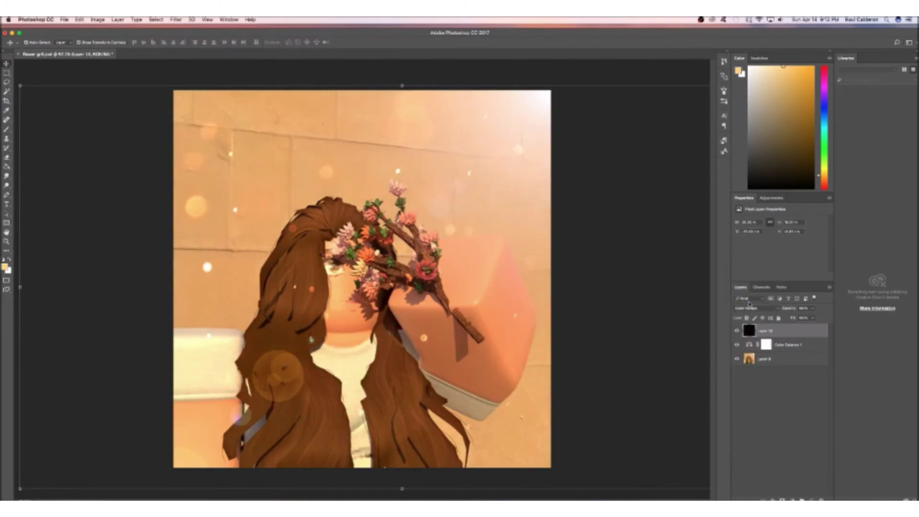
Step: Switch to the Brush tool and check its presets over the portrait
{"action": "scroll", "coordinate": [362, 278], "scroll_direction": "down", "scroll_amount": 2}
{"action": "key", "text": "b"}
{"action": "right_click", "coordinate": [307, 287]}
{"action": "key", "text": "Escape"}
{"action": "scroll", "coordinate": [303, 221], "scroll_direction": "up", "scroll_amount": 1}
Step: Apply a Blur Gallery Path Blur to the bokeh layer and confirm it
{"action": "left_click", "coordinate": [176, 20]}
{"action": "mouse_move", "coordinate": [184, 139]}
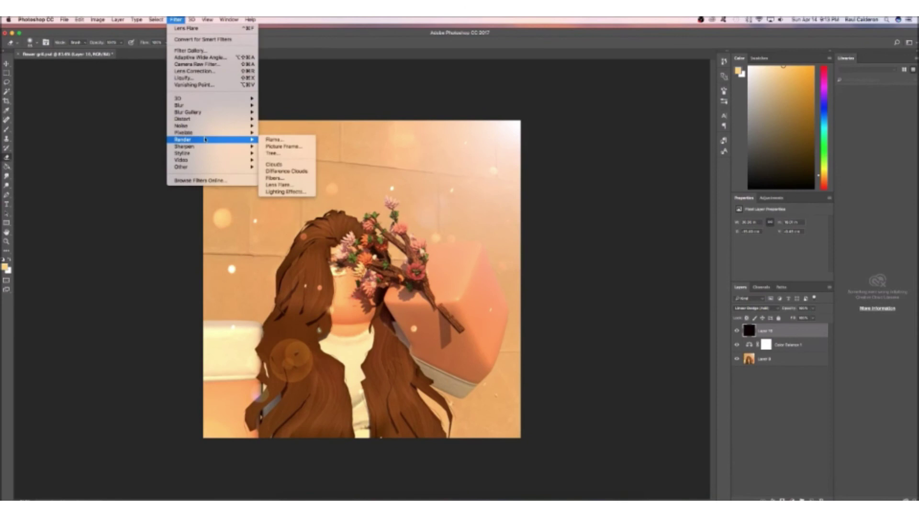
{"action": "left_click", "coordinate": [277, 132]}
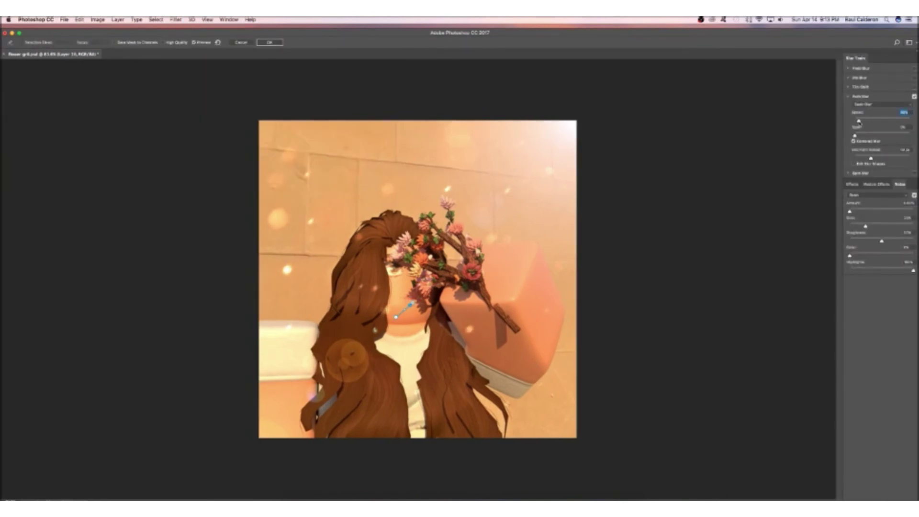
{"action": "left_click", "coordinate": [270, 42]}
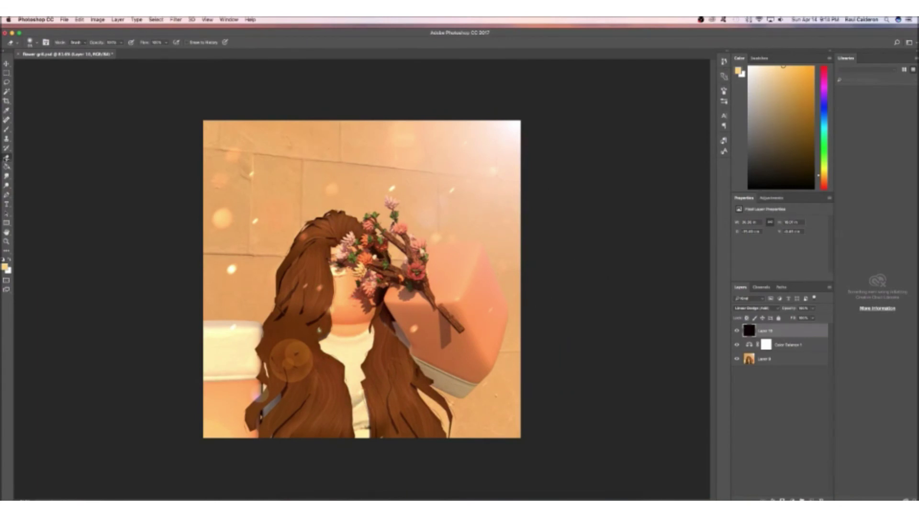
Step: Select Layer 9, add a bottom-right text layer, and set its font to Avenir Next Condensed
{"action": "left_click", "coordinate": [764, 358]}
{"action": "left_click", "coordinate": [98, 20]}
{"action": "left_click", "coordinate": [675, 235]}
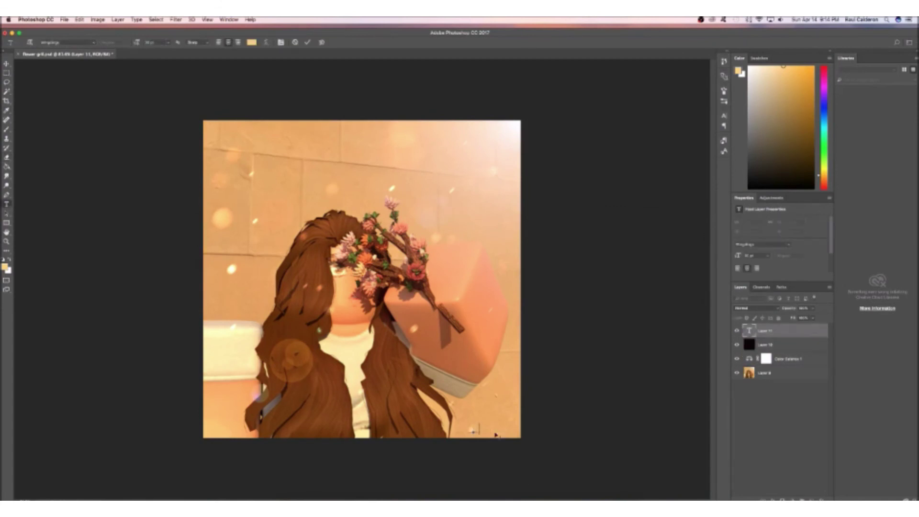
{"action": "left_click", "coordinate": [467, 410]}
{"action": "left_click", "coordinate": [93, 42]}
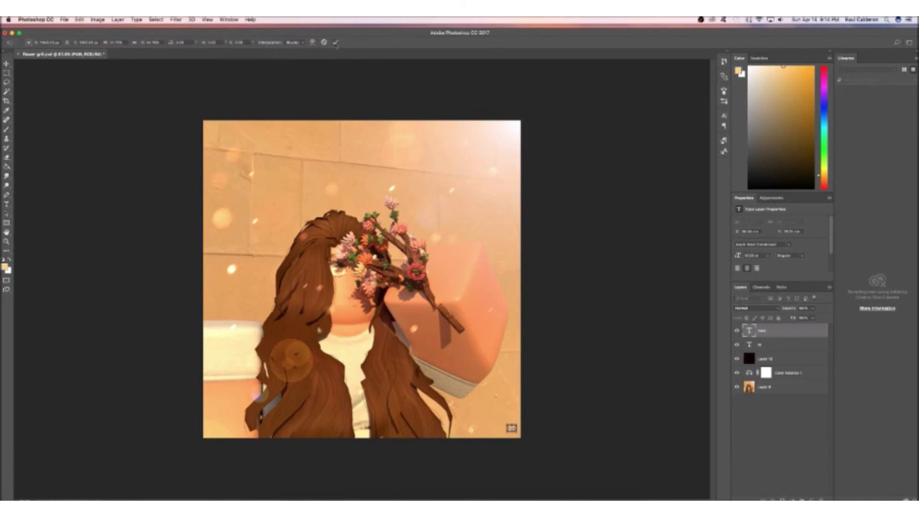
Step: Create a new empty layer above Layer 9 and sample the orange skin tone from the face
{"action": "key", "text": "m"}
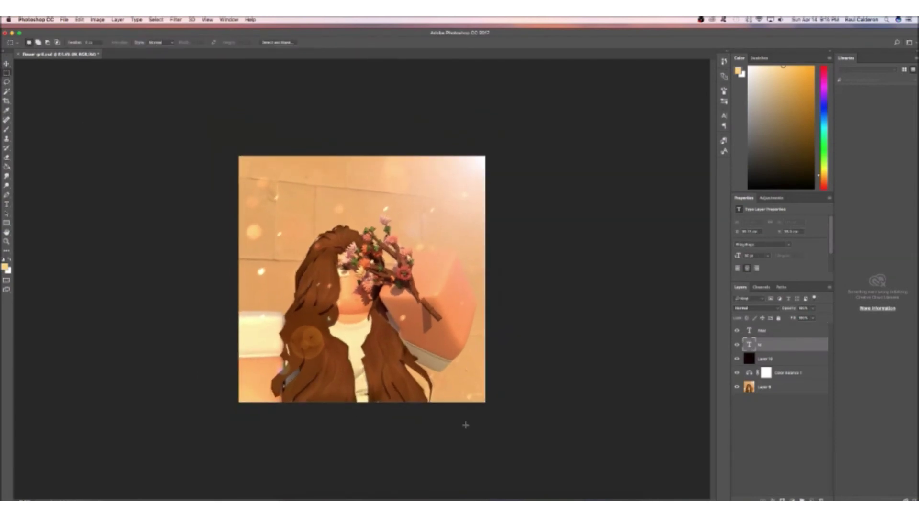
{"action": "scroll", "coordinate": [342, 304], "scroll_direction": "up", "scroll_amount": 5}
{"action": "key", "text": "ctrl+shift+alt+n"}
{"action": "scroll", "coordinate": [342, 305], "scroll_direction": "down", "scroll_amount": 5}
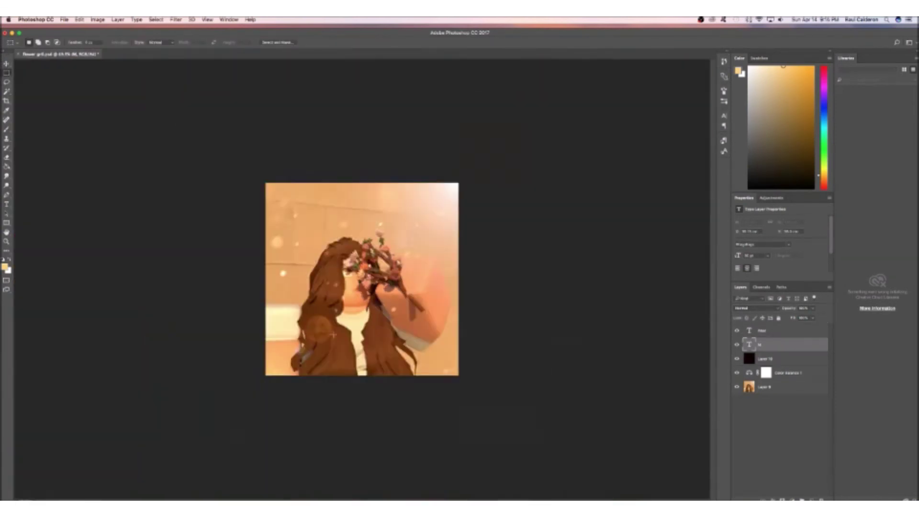
{"action": "scroll", "coordinate": [369, 325], "scroll_direction": "up", "scroll_amount": 5}
{"action": "key", "text": "i"}
{"action": "left_click", "coordinate": [284, 254]}
Step: Set up the Brush tool with the sampled skin colour over the face
{"action": "key", "text": "b"}
{"action": "right_click", "coordinate": [269, 253]}
{"action": "key", "text": "Escape"}
{"action": "right_click", "coordinate": [284, 259]}
{"action": "key", "text": "Escape"}
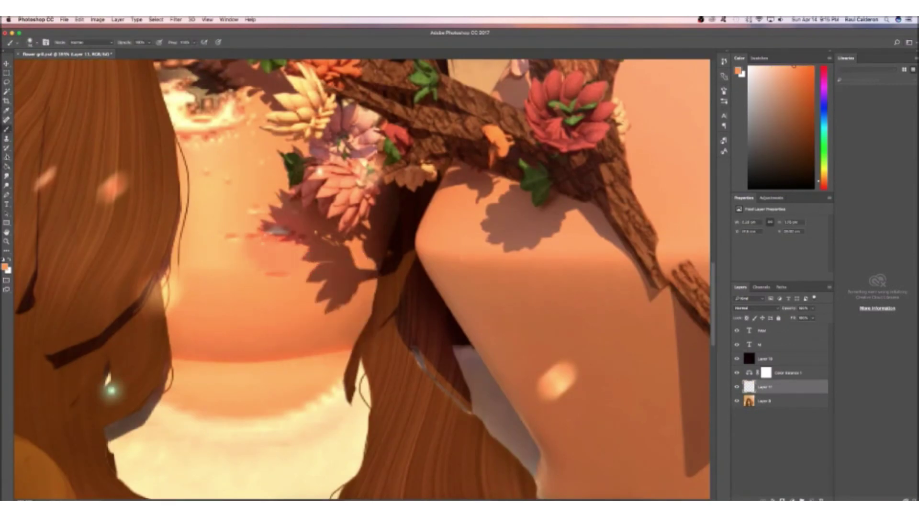
{"action": "key", "text": "b"}
{"action": "scroll", "coordinate": [286, 225], "scroll_direction": "up", "scroll_amount": 5}
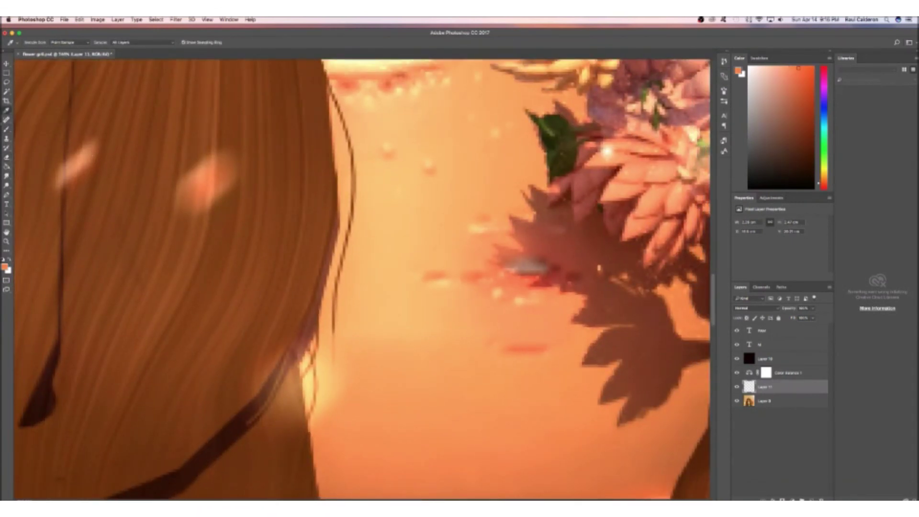
Step: Paint skin-coloured touch-ups around the face and hair, then switch to erasing
{"action": "key", "text": "b"}
{"action": "right_click", "coordinate": [462, 338]}
{"action": "key", "text": "Escape"}
{"action": "right_click", "coordinate": [544, 356]}
{"action": "right_click", "coordinate": [523, 374]}
{"action": "key", "text": "Escape"}
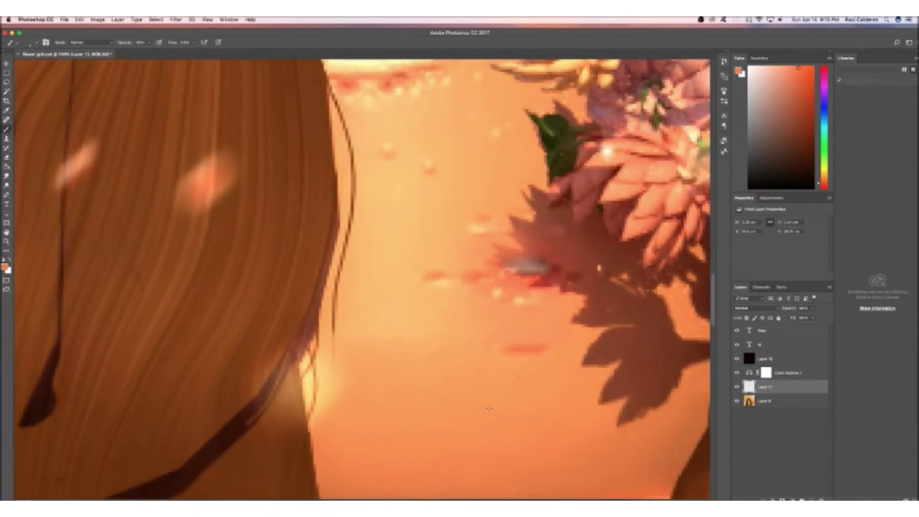
{"action": "key", "text": "Escape"}
{"action": "key", "text": "e"}
{"action": "scroll", "coordinate": [499, 324], "scroll_direction": "down", "scroll_amount": 5}
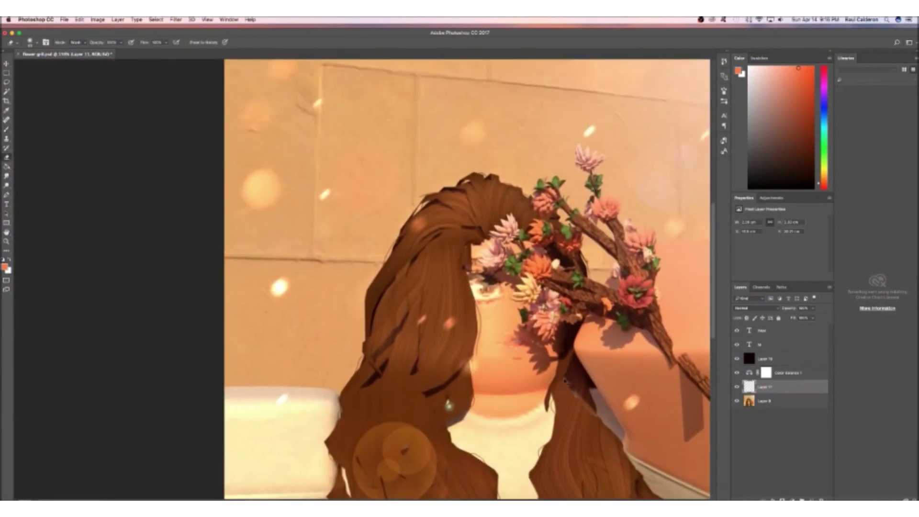
{"action": "scroll", "coordinate": [499, 324], "scroll_direction": "up", "scroll_amount": 5}
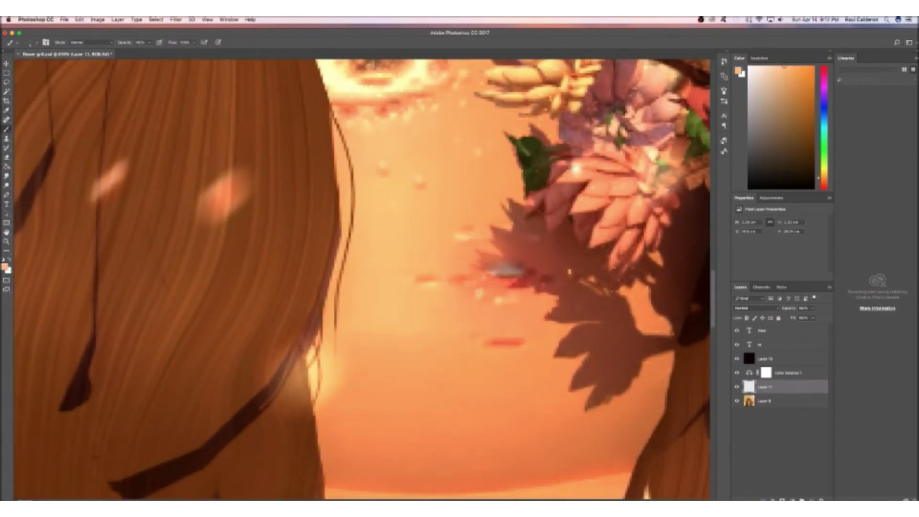
Step: Zoom out to view the whole touched-up portrait
{"action": "key", "text": "Escape"}
{"action": "scroll", "coordinate": [289, 262], "scroll_direction": "down", "scroll_amount": 3}
{"action": "scroll", "coordinate": [290, 263], "scroll_direction": "down", "scroll_amount": 2}
{"action": "scroll", "coordinate": [290, 263], "scroll_direction": "down", "scroll_amount": 2}
{"action": "scroll", "coordinate": [289, 262], "scroll_direction": "down", "scroll_amount": 1}
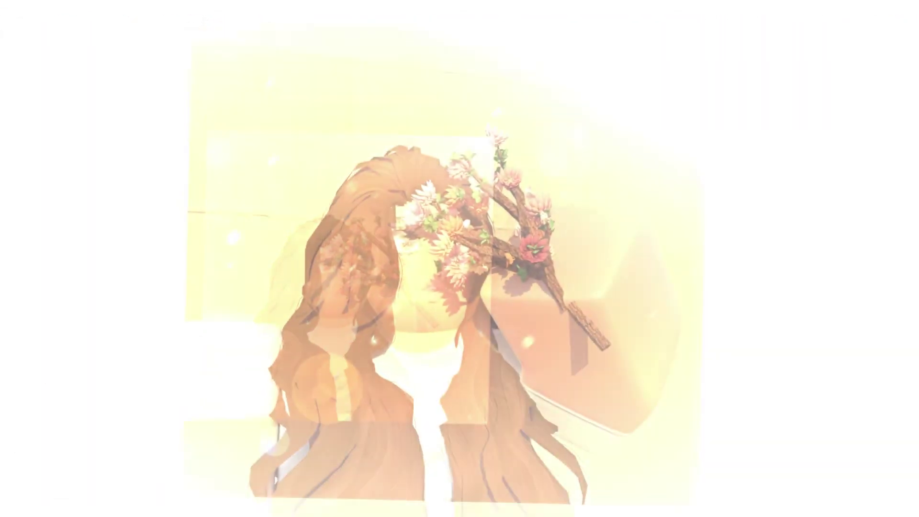